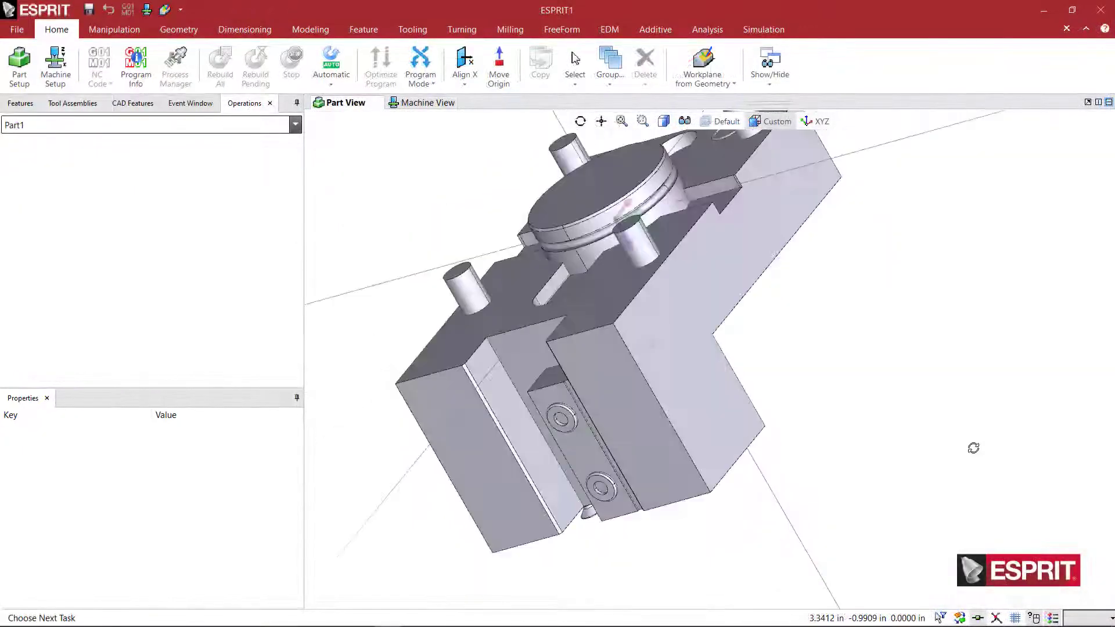
Step: Pick the holder's flat top face, reselecting it after orbiting around the part
{"action": "middle_click_drag", "start_coordinate": [974, 448], "coordinate": [924, 400]}
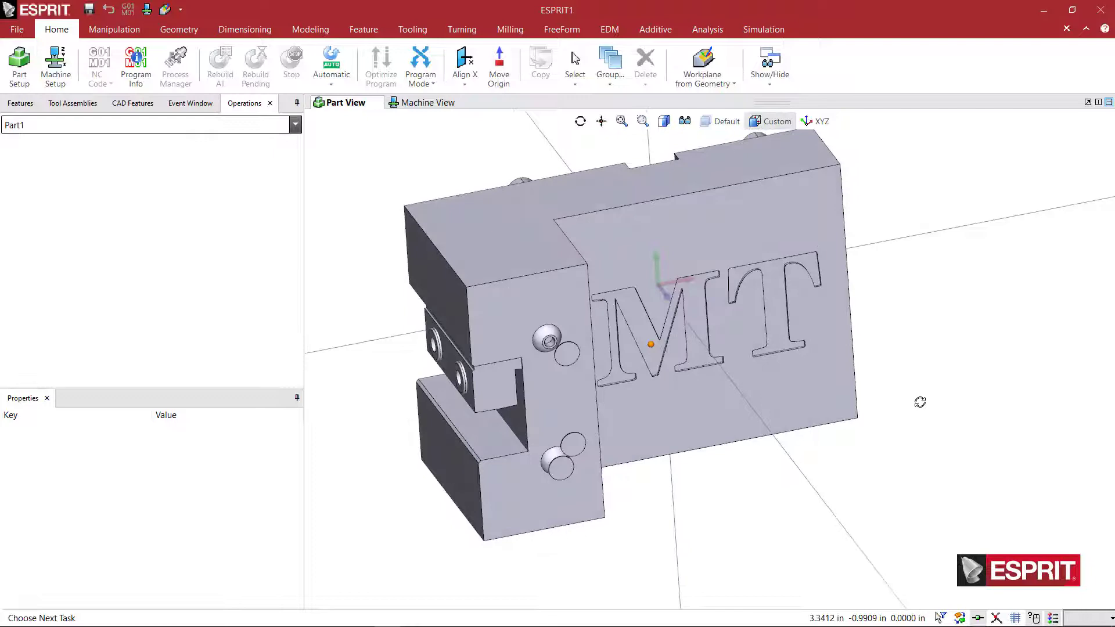
{"action": "middle_click_drag", "start_coordinate": [920, 402], "coordinate": [811, 435]}
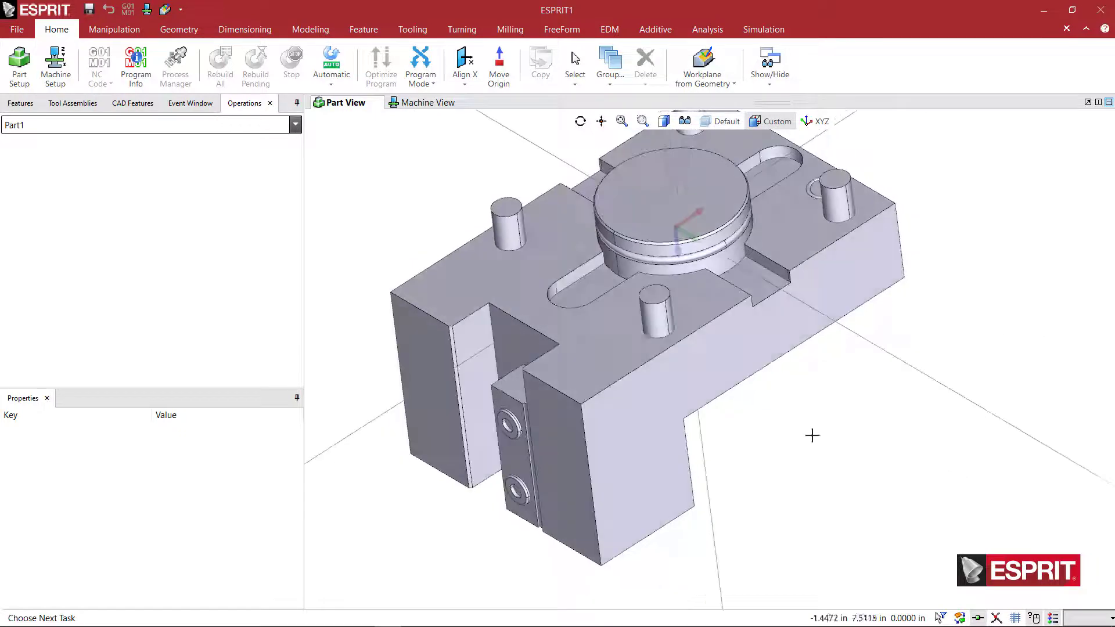
{"action": "left_click", "coordinate": [615, 327]}
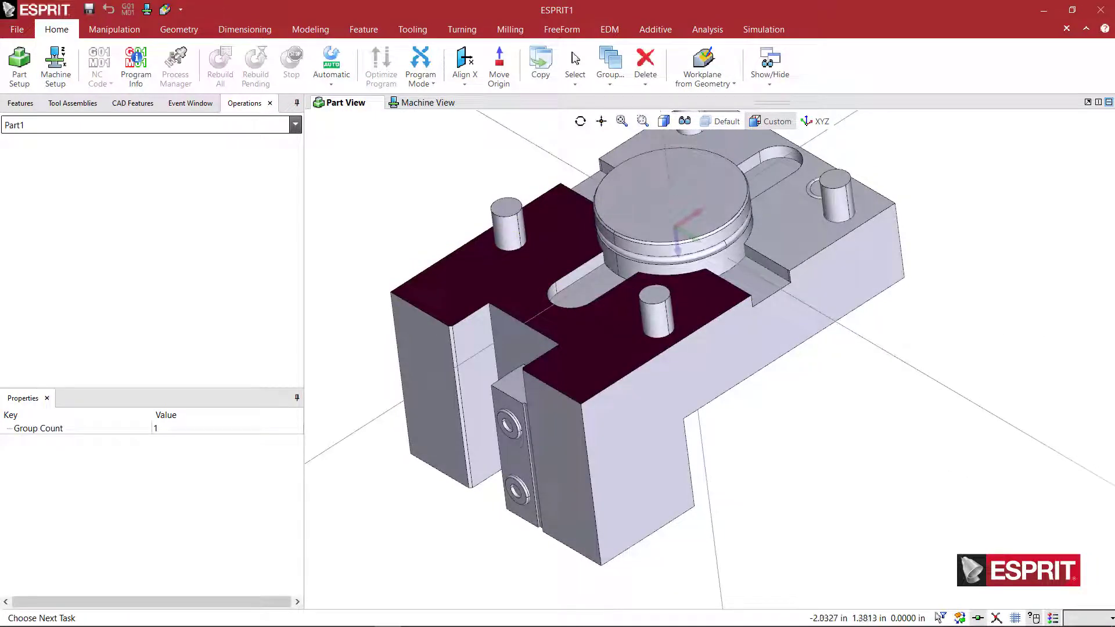
{"action": "middle_click_drag", "start_coordinate": [623, 280], "coordinate": [600, 331]}
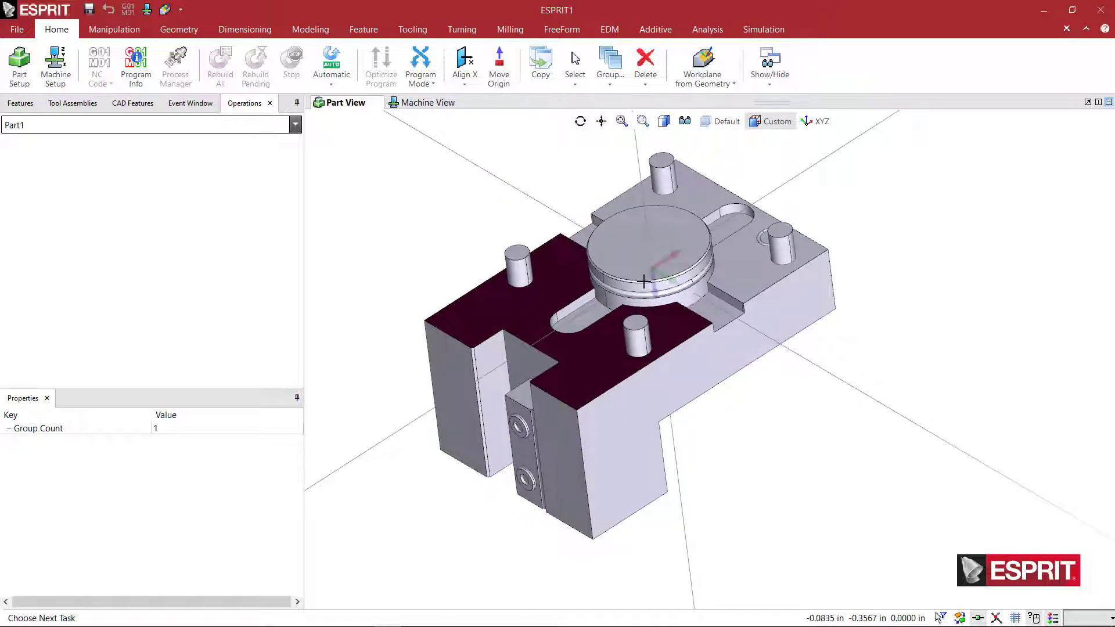
{"action": "middle_click_drag", "start_coordinate": [655, 298], "coordinate": [661, 300]}
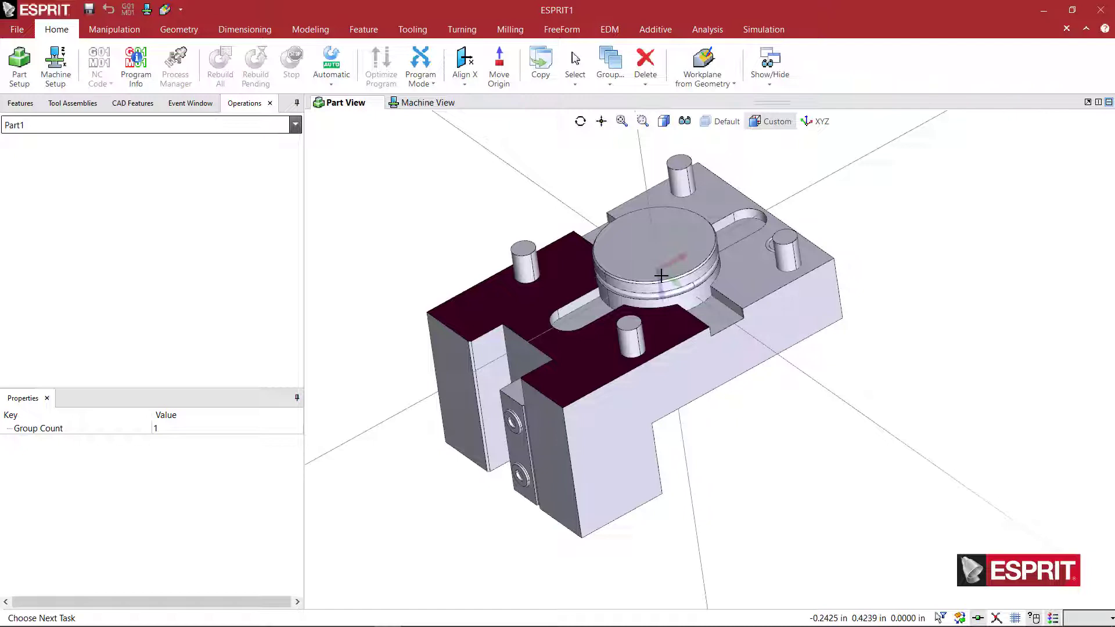
{"action": "middle_click_drag", "start_coordinate": [671, 302], "coordinate": [672, 304]}
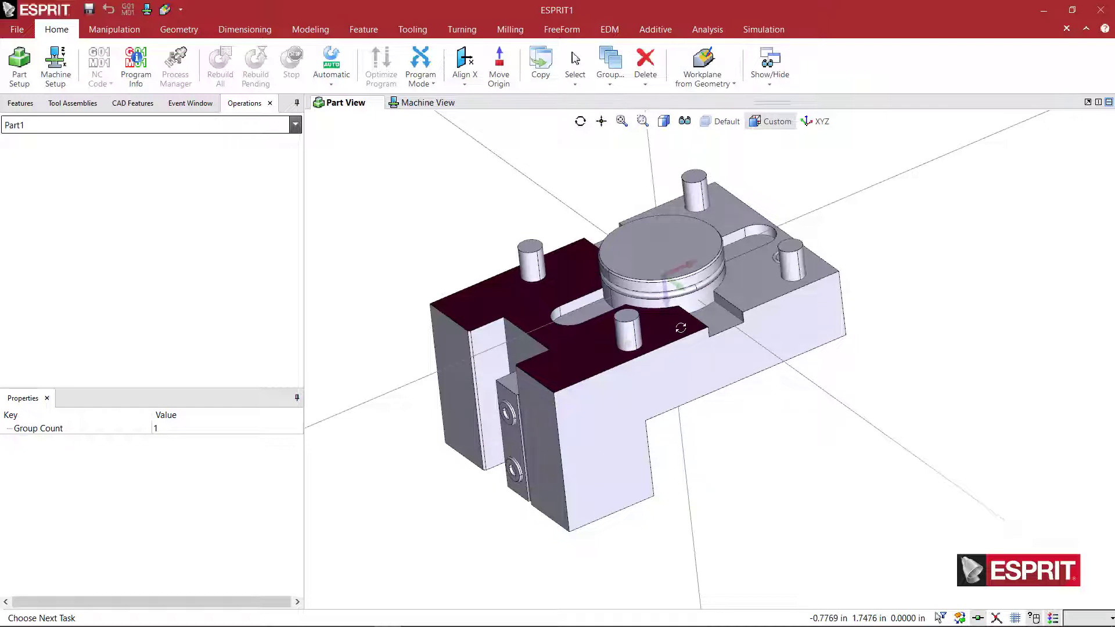
{"action": "middle_click_drag", "start_coordinate": [680, 328], "coordinate": [681, 327]}
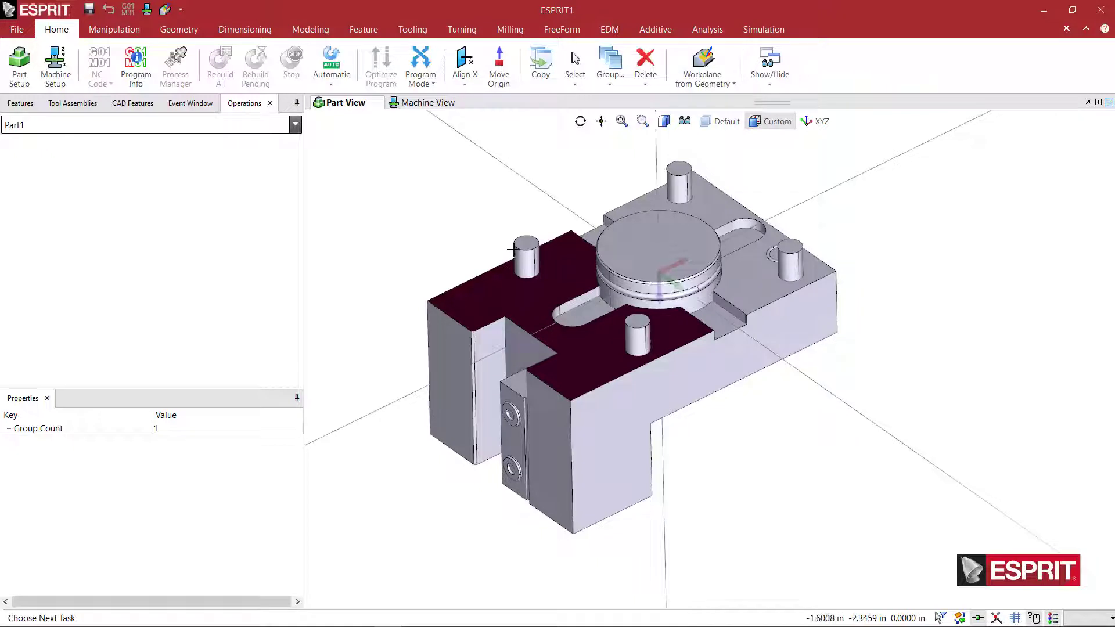
{"action": "left_click", "coordinate": [459, 215]}
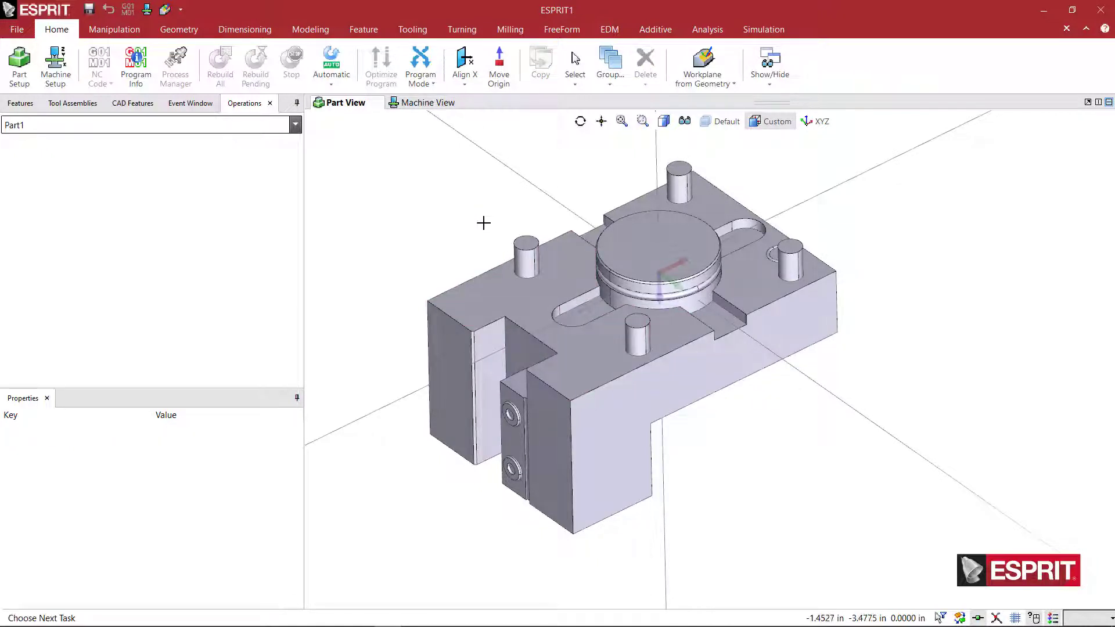
{"action": "left_click", "coordinate": [563, 293]}
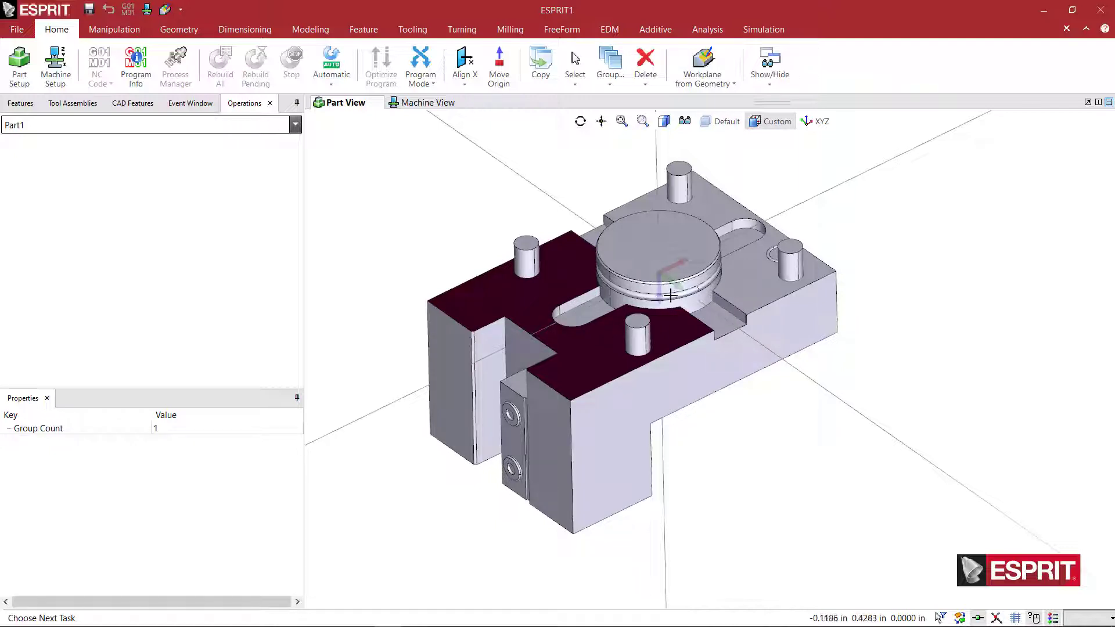
Step: Align the selected top face to Z, then clear the selection and view the realigned holder
{"action": "left_click", "coordinate": [465, 82]}
{"action": "left_click", "coordinate": [485, 134]}
{"action": "middle_click_drag", "start_coordinate": [647, 256], "coordinate": [563, 402]}
{"action": "left_click", "coordinate": [720, 441]}
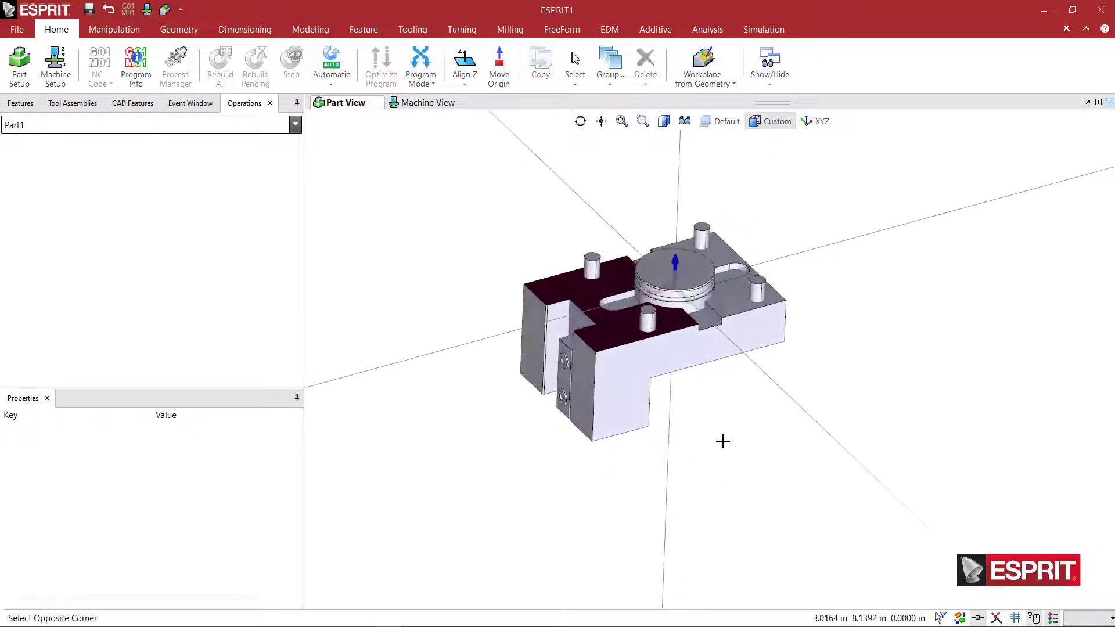
{"action": "left_click", "coordinate": [668, 390]}
{"action": "middle_click_drag", "start_coordinate": [665, 385], "coordinate": [558, 376]}
{"action": "scroll", "coordinate": [559, 376], "scroll_direction": "up", "scroll_amount": 3}
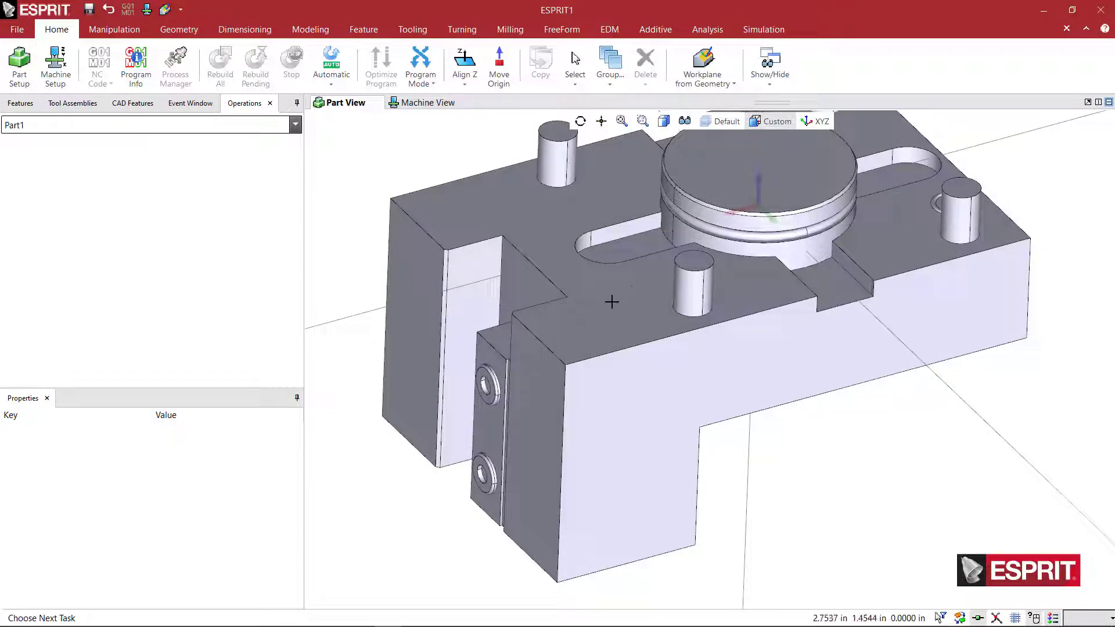
{"action": "middle_click_drag", "start_coordinate": [744, 234], "coordinate": [651, 274], "text": "shift"}
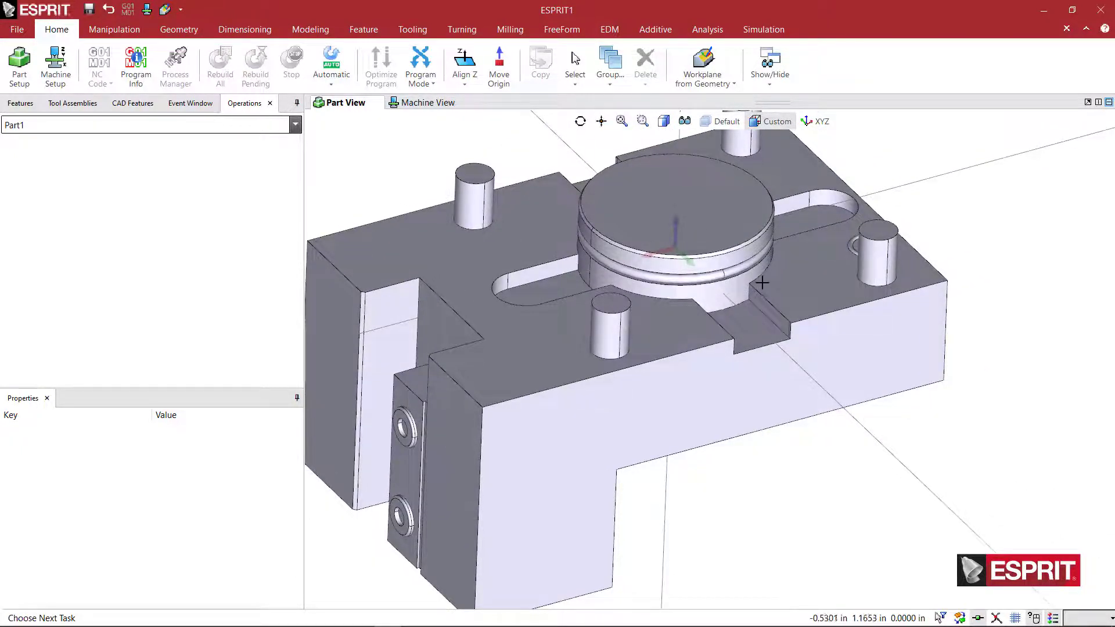
{"action": "middle_click_drag", "start_coordinate": [762, 283], "coordinate": [725, 291]}
{"action": "scroll", "coordinate": [709, 296], "scroll_direction": "up", "scroll_amount": 3}
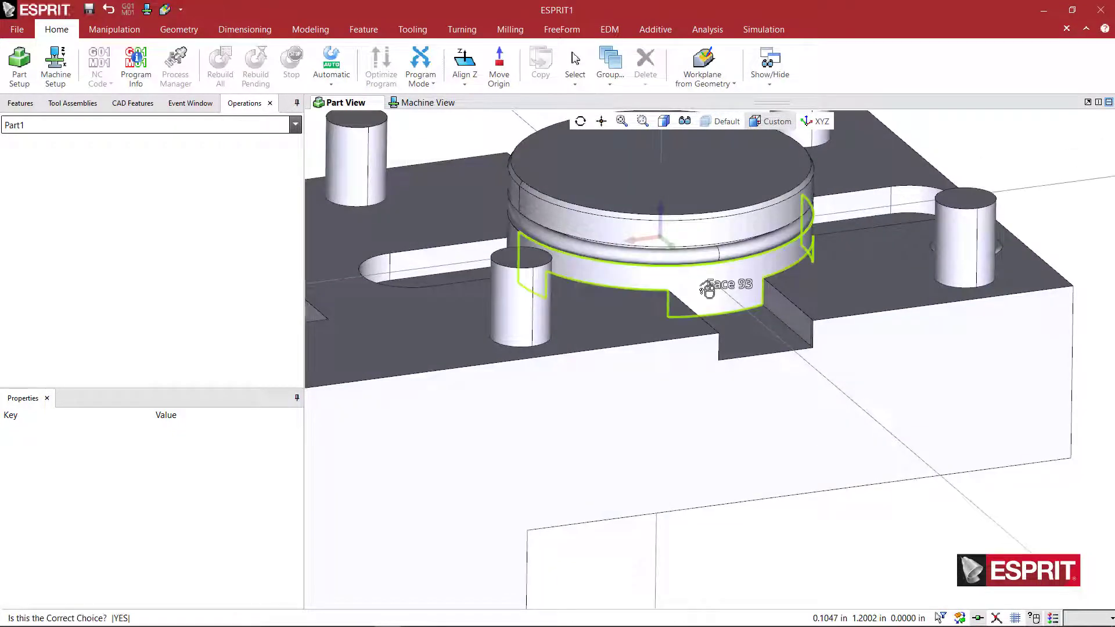
{"action": "left_click", "coordinate": [707, 289]}
{"action": "scroll", "coordinate": [708, 291], "scroll_direction": "down", "scroll_amount": 2}
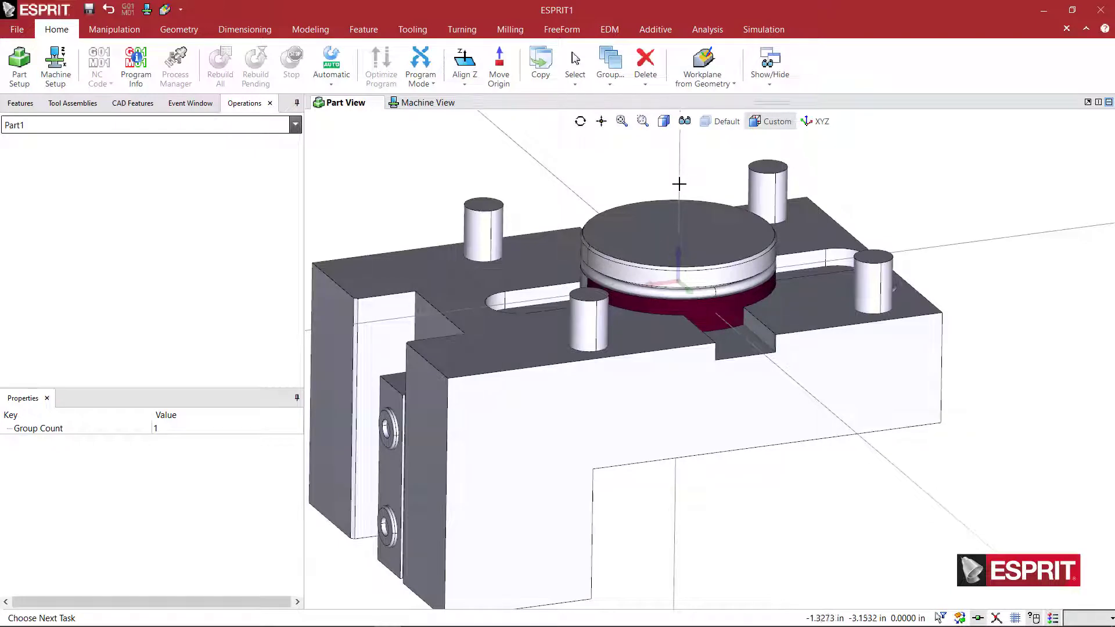
{"action": "left_click", "coordinate": [627, 190]}
{"action": "middle_click_drag", "start_coordinate": [627, 190], "coordinate": [660, 261]}
{"action": "scroll", "coordinate": [642, 269], "scroll_direction": "up", "scroll_amount": 5}
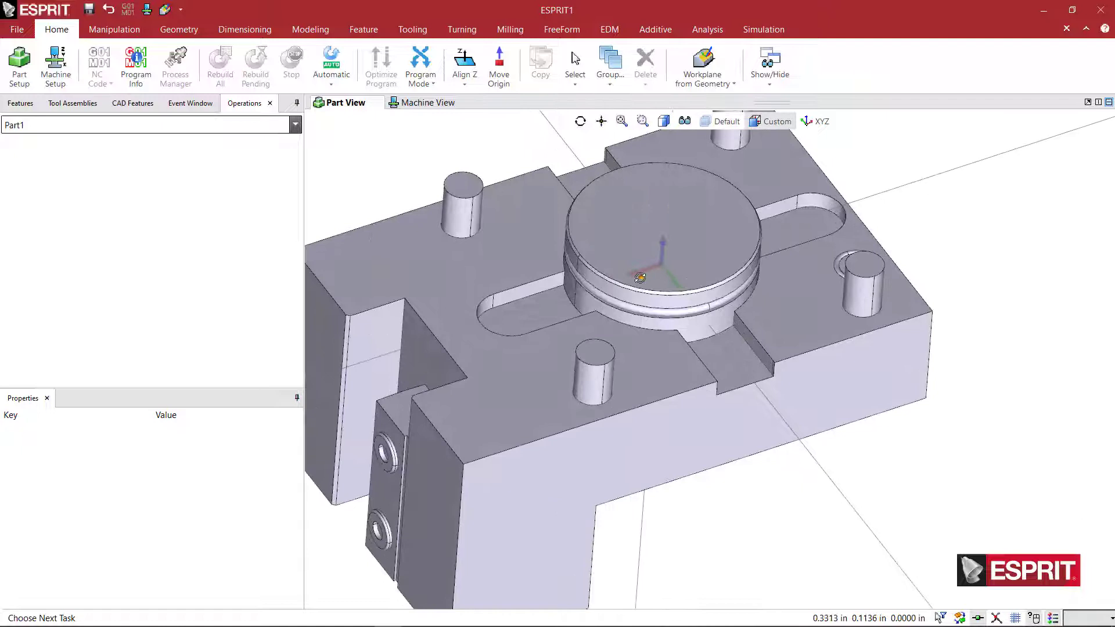
{"action": "scroll", "coordinate": [678, 303], "scroll_direction": "down", "scroll_amount": 3}
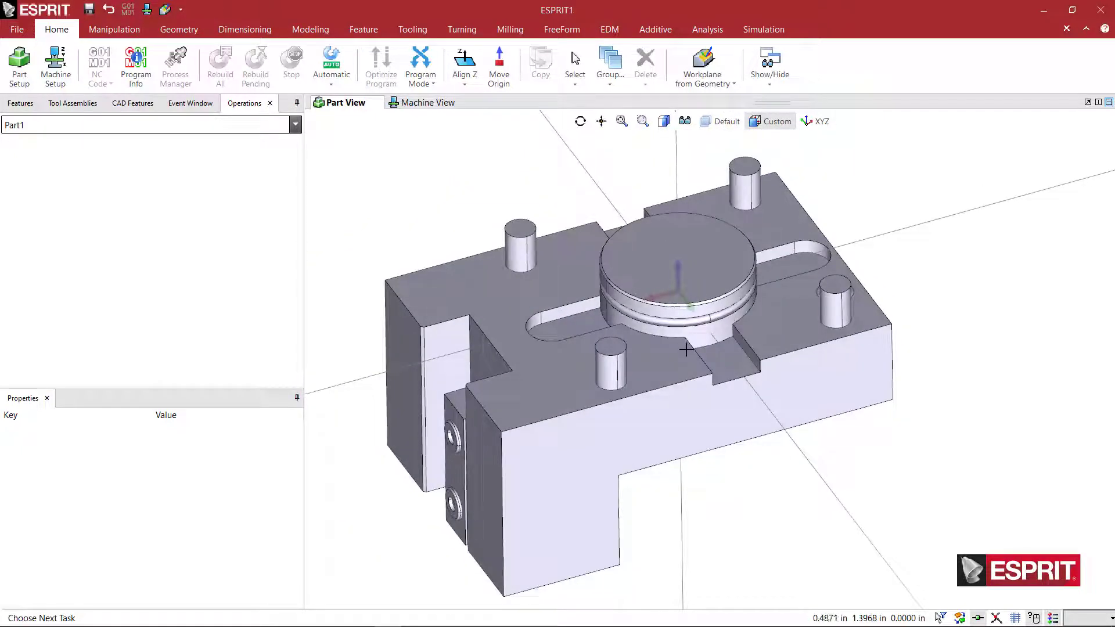
{"action": "middle_click_drag", "start_coordinate": [685, 343], "coordinate": [697, 376]}
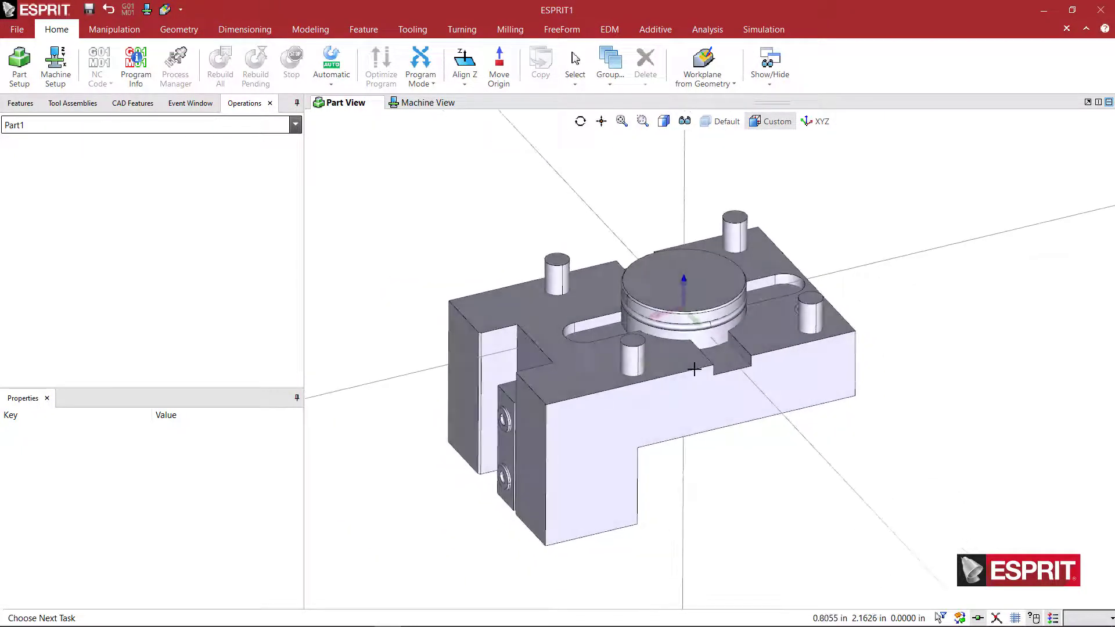
{"action": "left_click", "coordinate": [715, 289]}
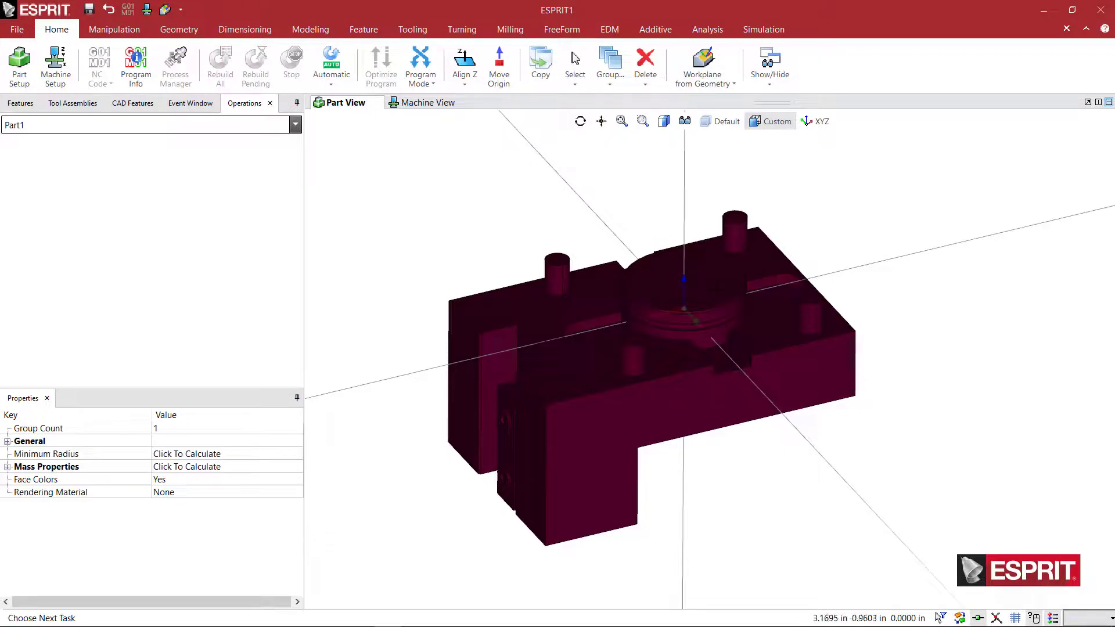
{"action": "left_click", "coordinate": [752, 467]}
{"action": "middle_click_drag", "start_coordinate": [759, 466], "coordinate": [695, 368]}
{"action": "left_click", "coordinate": [697, 370]}
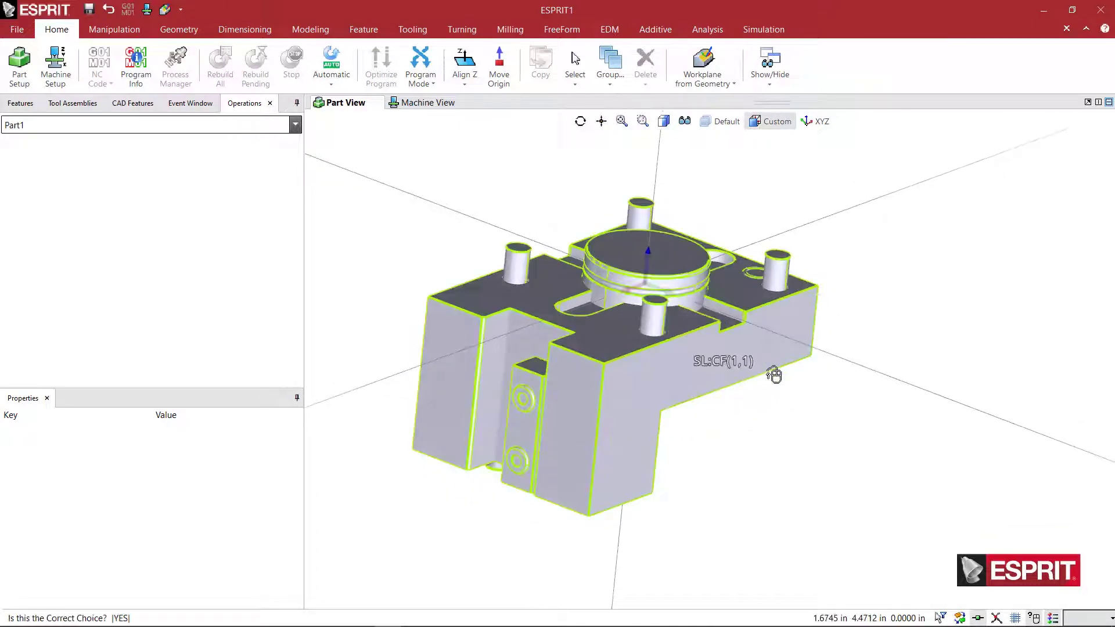
{"action": "left_click", "coordinate": [846, 438]}
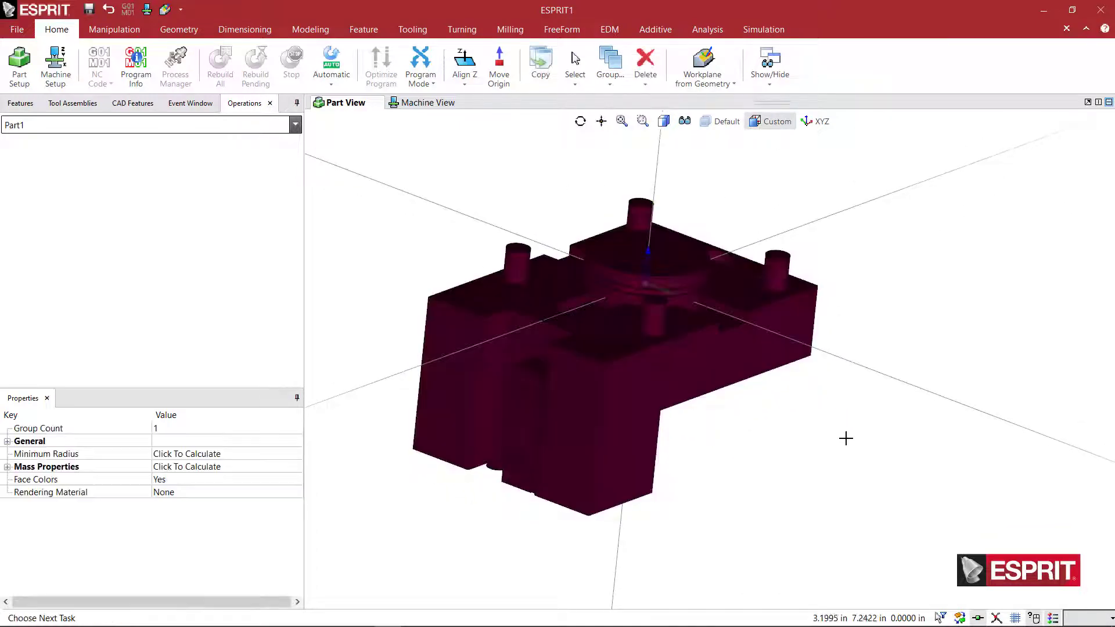
{"action": "left_click", "coordinate": [906, 323]}
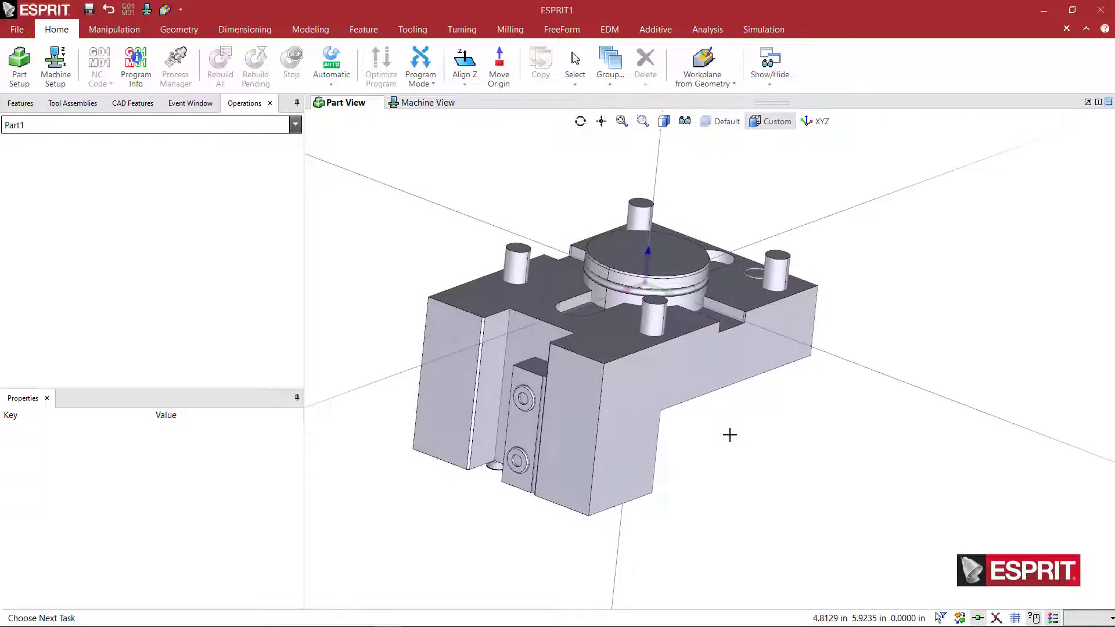
{"action": "middle_click_drag", "start_coordinate": [728, 443], "coordinate": [715, 443]}
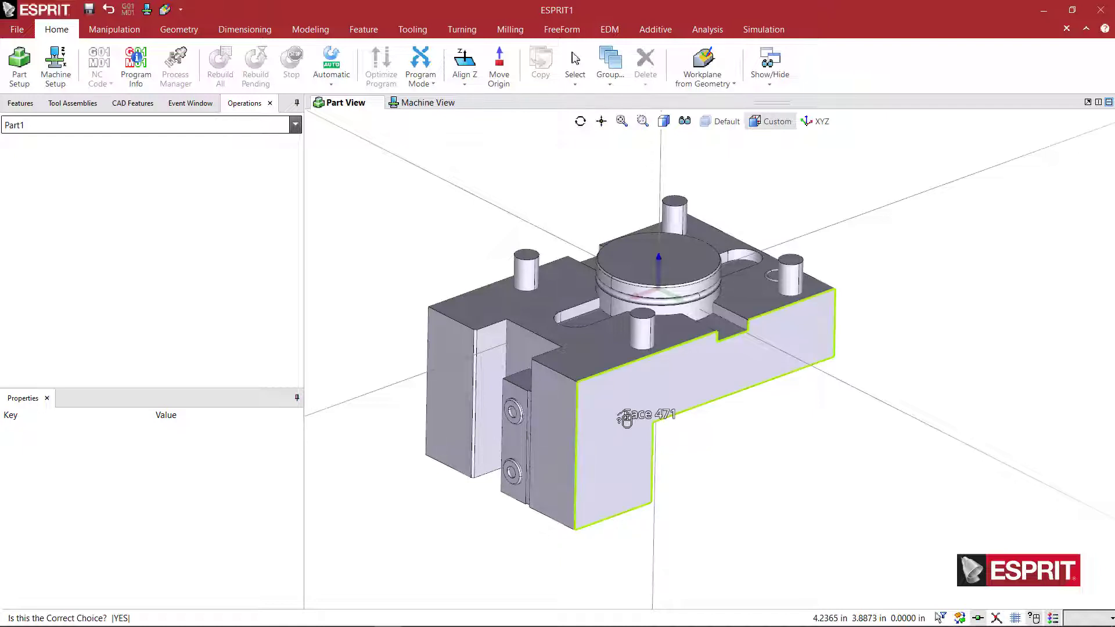
Step: Try several box selections around the tool holder solid
{"action": "left_click", "coordinate": [626, 418]}
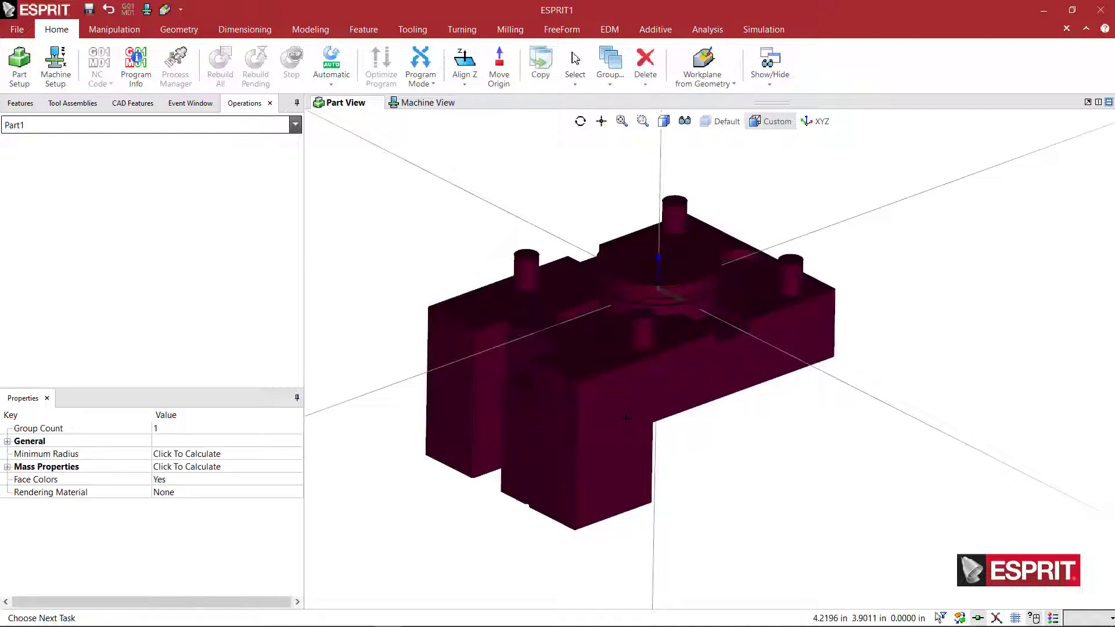
{"action": "left_click", "coordinate": [375, 160]}
{"action": "left_click", "coordinate": [913, 564]}
{"action": "left_click", "coordinate": [378, 234]}
{"action": "left_click", "coordinate": [446, 324]}
{"action": "left_click", "coordinate": [375, 221]}
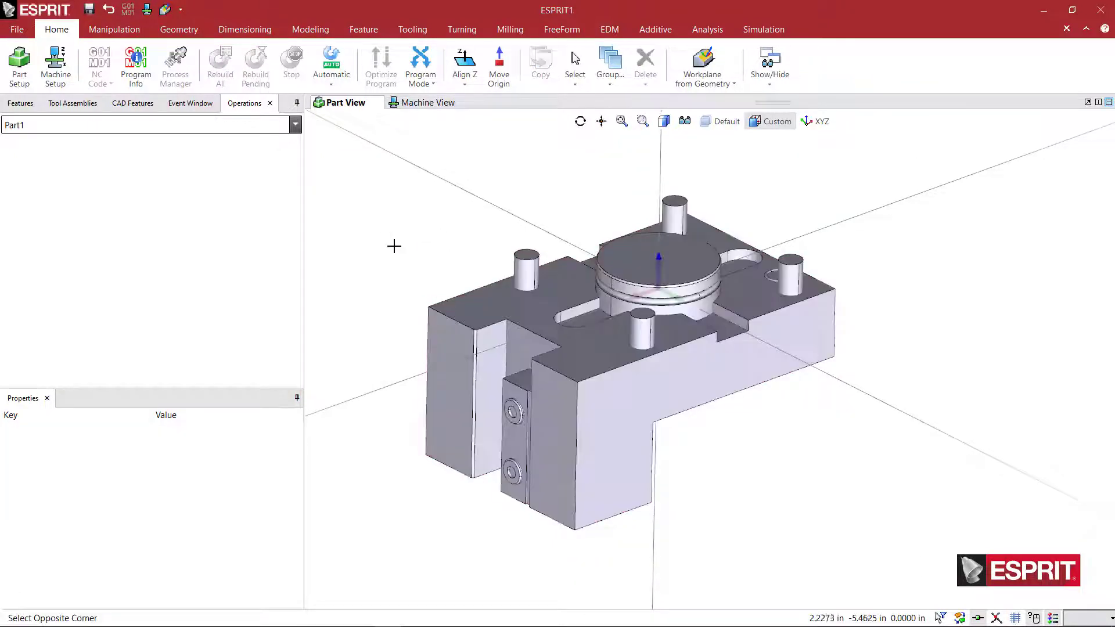
{"action": "left_click", "coordinate": [440, 304]}
{"action": "left_click", "coordinate": [366, 216]}
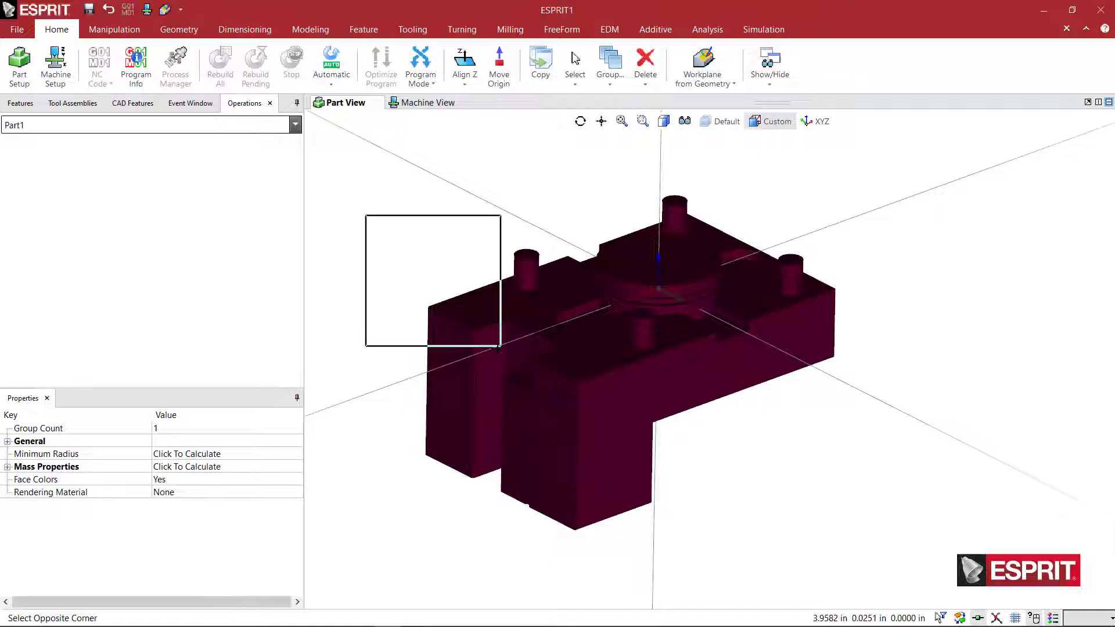
Step: Clear the selection and drag one box around the entire holder to select it as a group
{"action": "left_click", "coordinate": [494, 344]}
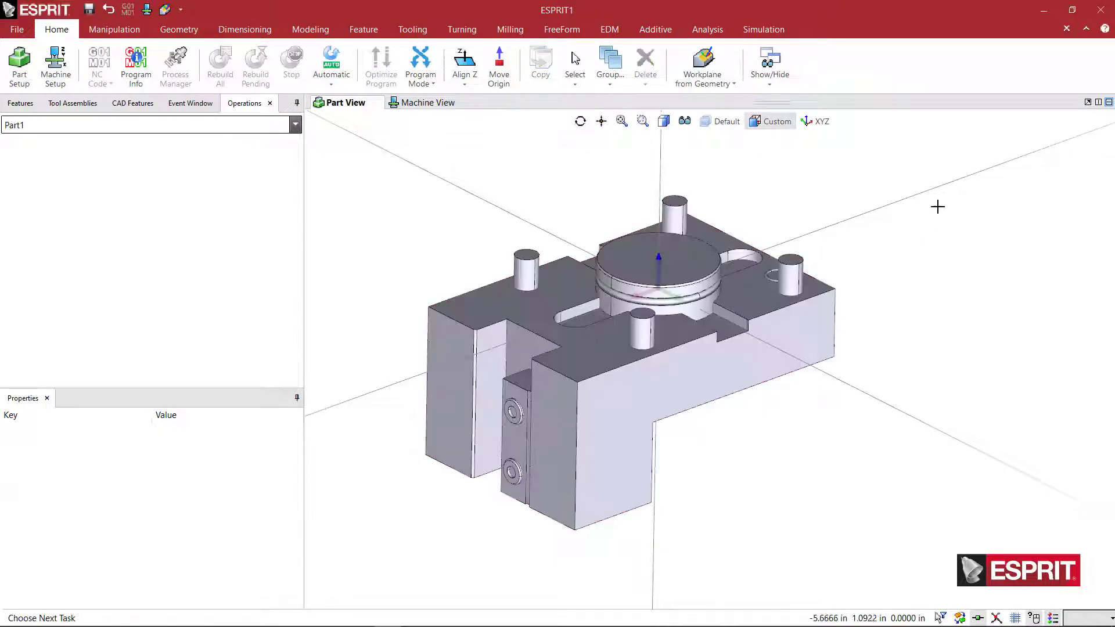
{"action": "left_click", "coordinate": [1002, 154]}
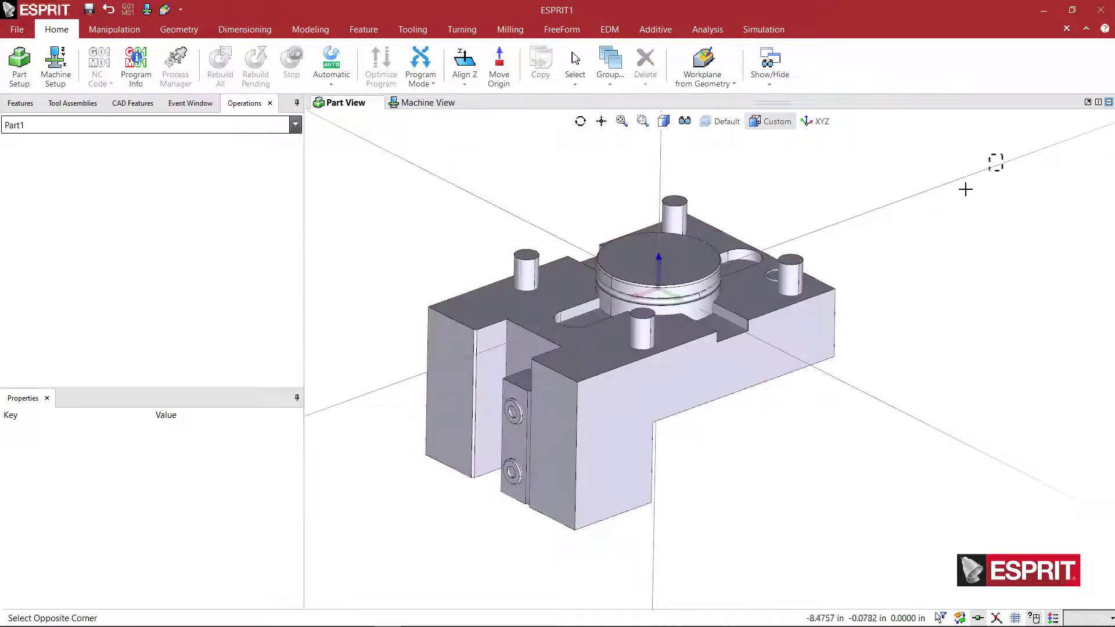
{"action": "left_click", "coordinate": [726, 436]}
{"action": "left_click", "coordinate": [938, 215]}
{"action": "left_click", "coordinate": [759, 398]}
{"action": "left_click", "coordinate": [897, 141]}
{"action": "left_click", "coordinate": [414, 560]}
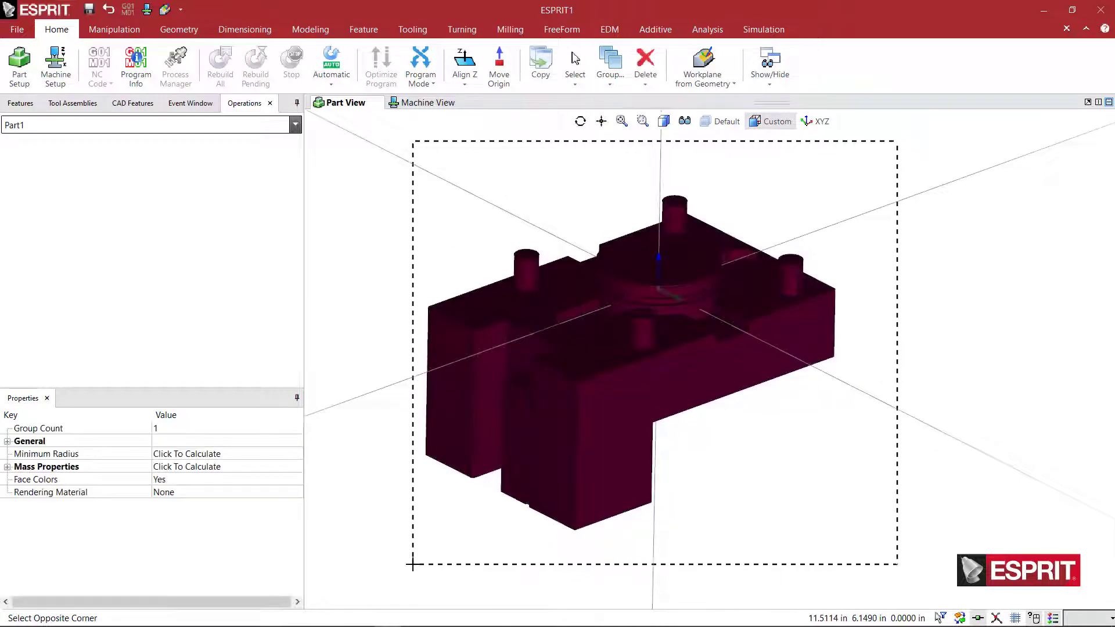
{"action": "left_click", "coordinate": [410, 563]}
{"action": "key", "text": "Escape"}
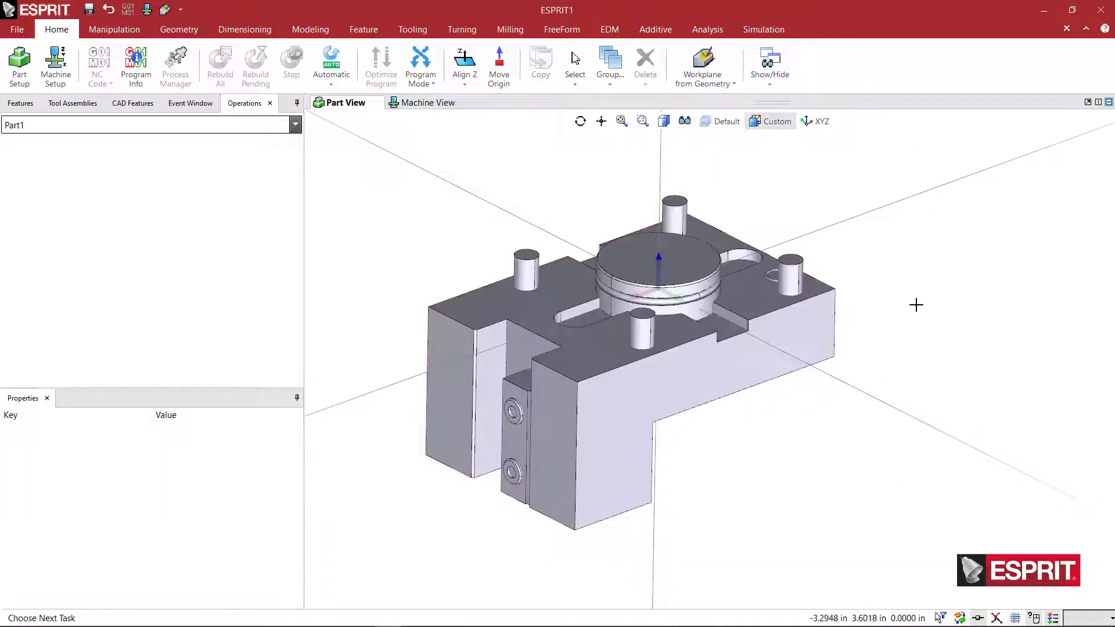
{"action": "left_click", "coordinate": [356, 166]}
{"action": "left_click", "coordinate": [939, 598]}
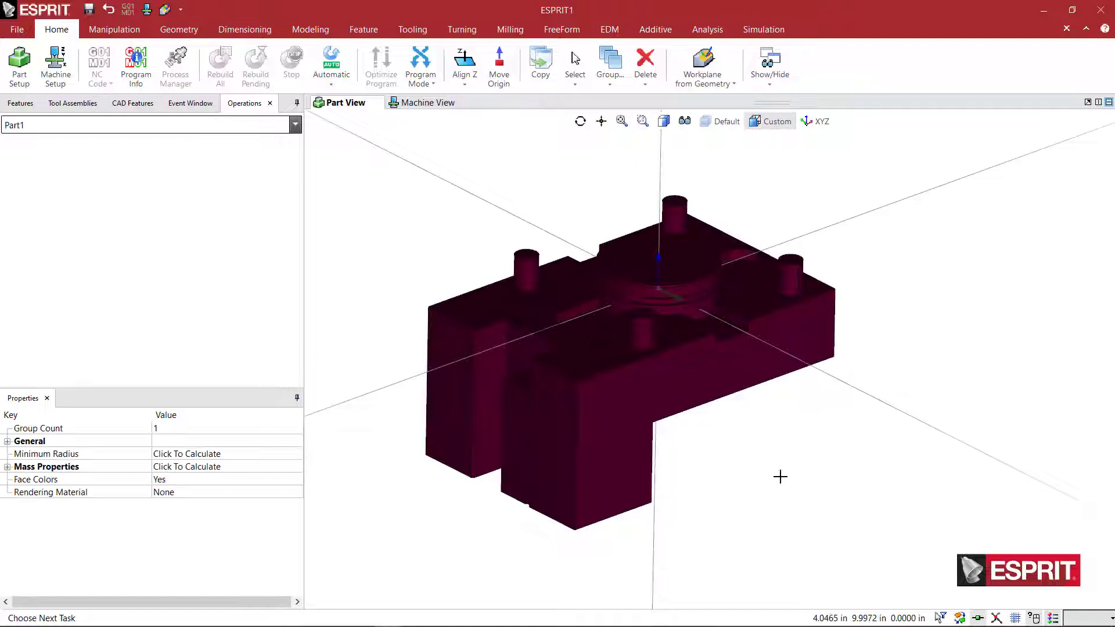
Step: Set the holder's Color property to a custom dark grey (RGB 71, 71, 71)
{"action": "left_click", "coordinate": [7, 442]}
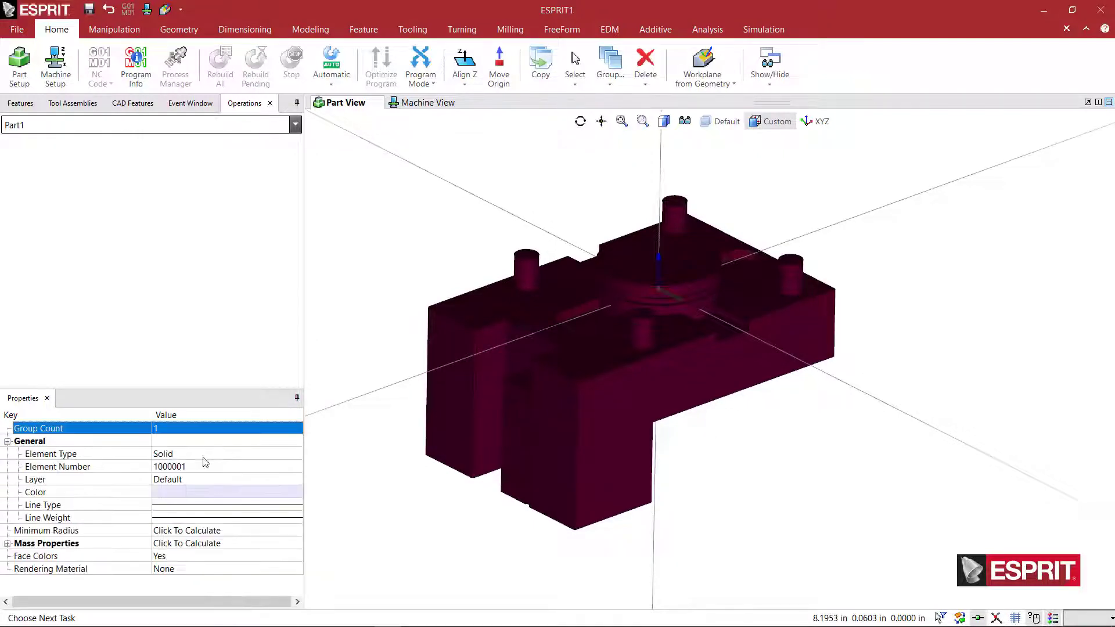
{"action": "left_click", "coordinate": [290, 494]}
{"action": "left_click", "coordinate": [286, 493]}
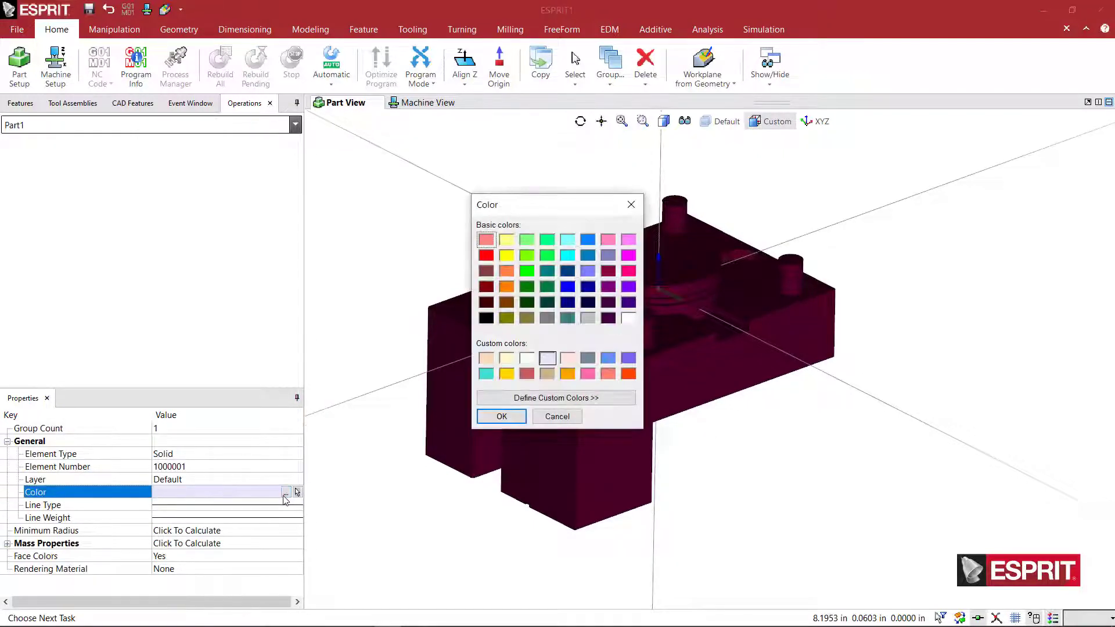
{"action": "left_click", "coordinate": [548, 317]}
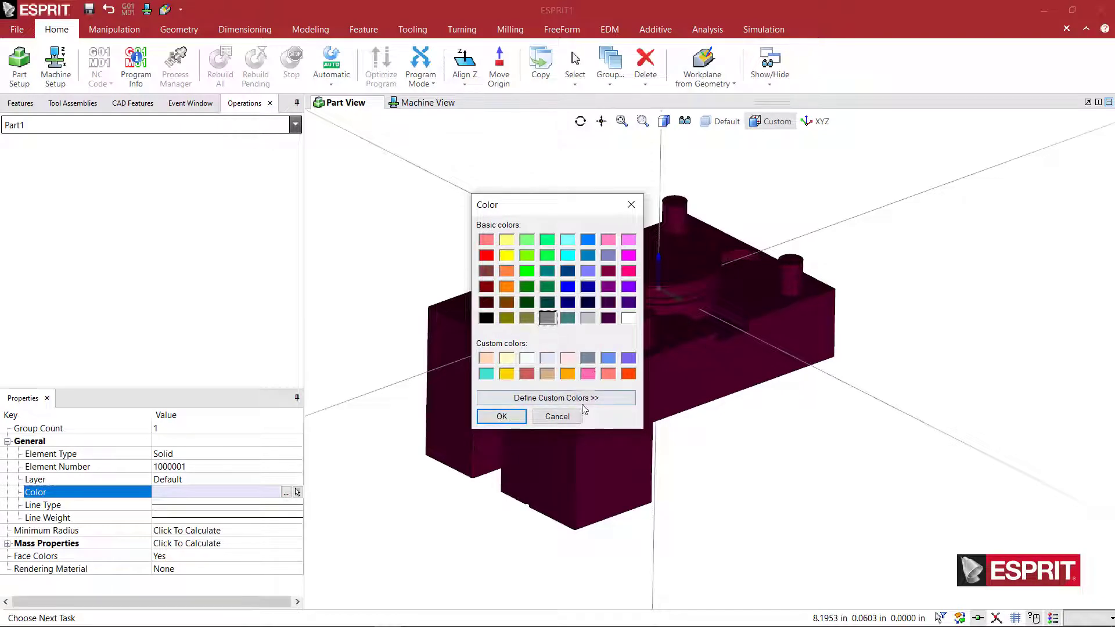
{"action": "left_click", "coordinate": [615, 398]}
{"action": "left_click", "coordinate": [806, 310]}
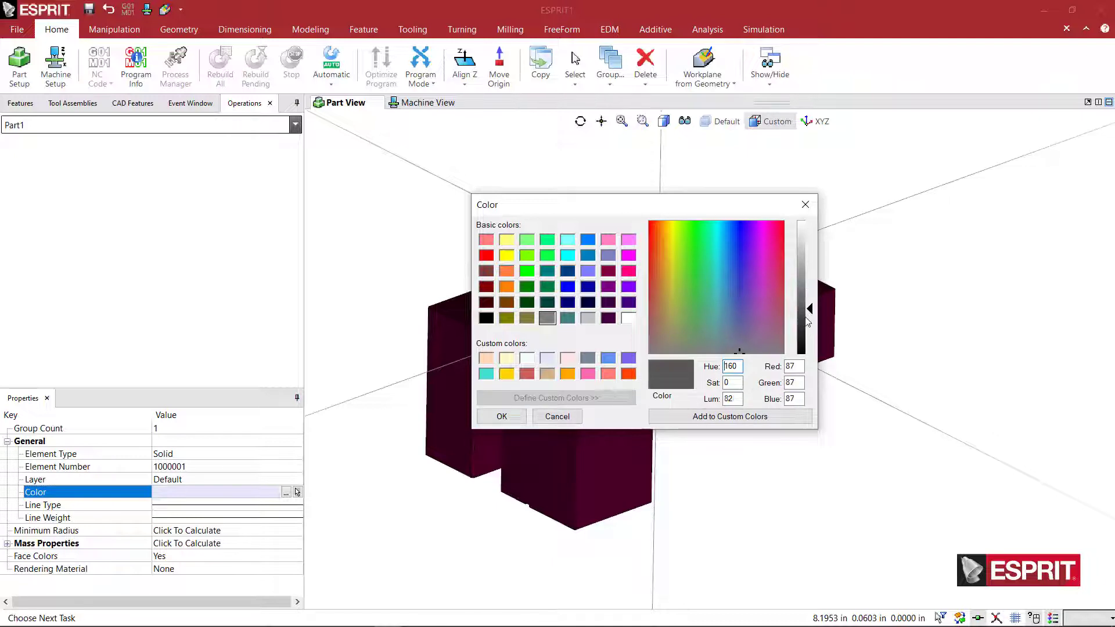
{"action": "left_click", "coordinate": [806, 319]}
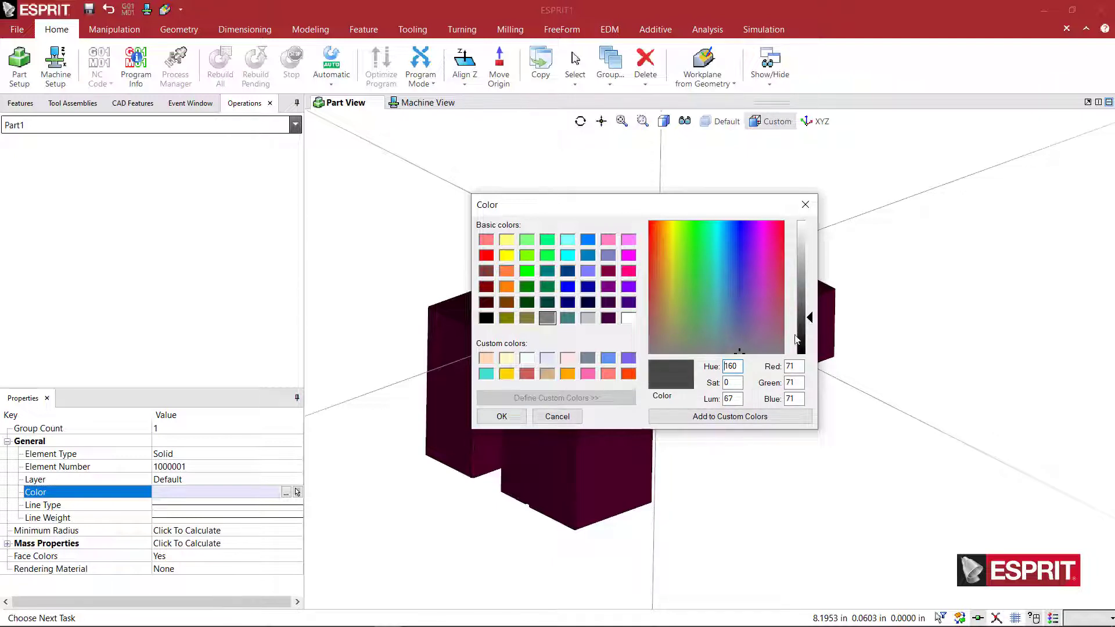
{"action": "left_click", "coordinate": [723, 413]}
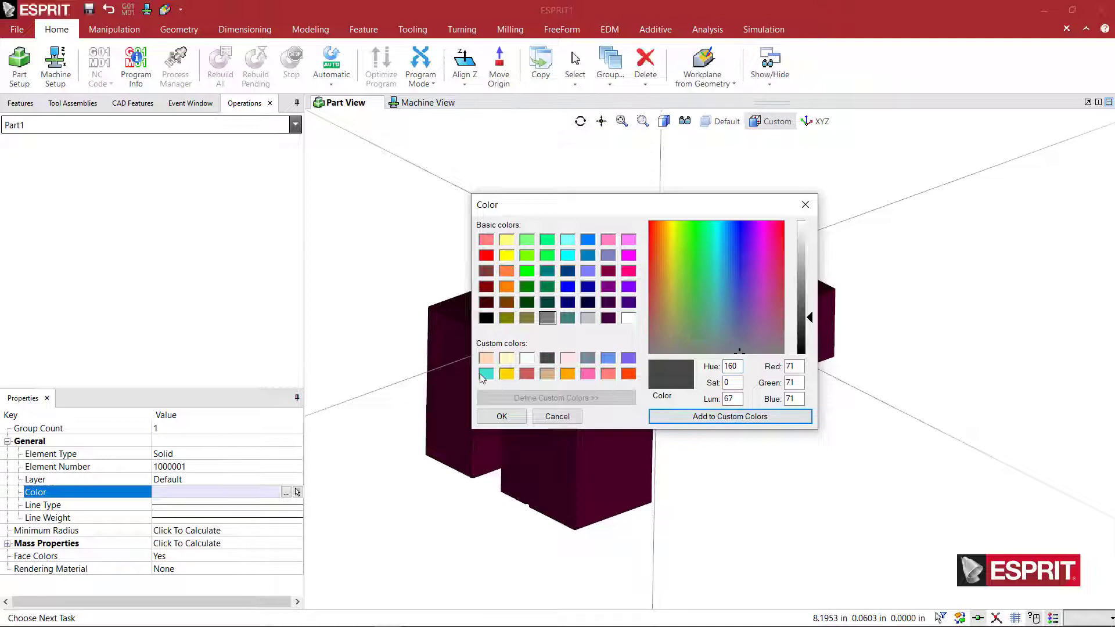
{"action": "left_click", "coordinate": [545, 360]}
{"action": "left_click", "coordinate": [512, 415]}
{"action": "left_click", "coordinate": [771, 448]}
{"action": "middle_click_drag", "start_coordinate": [801, 485], "coordinate": [786, 438]}
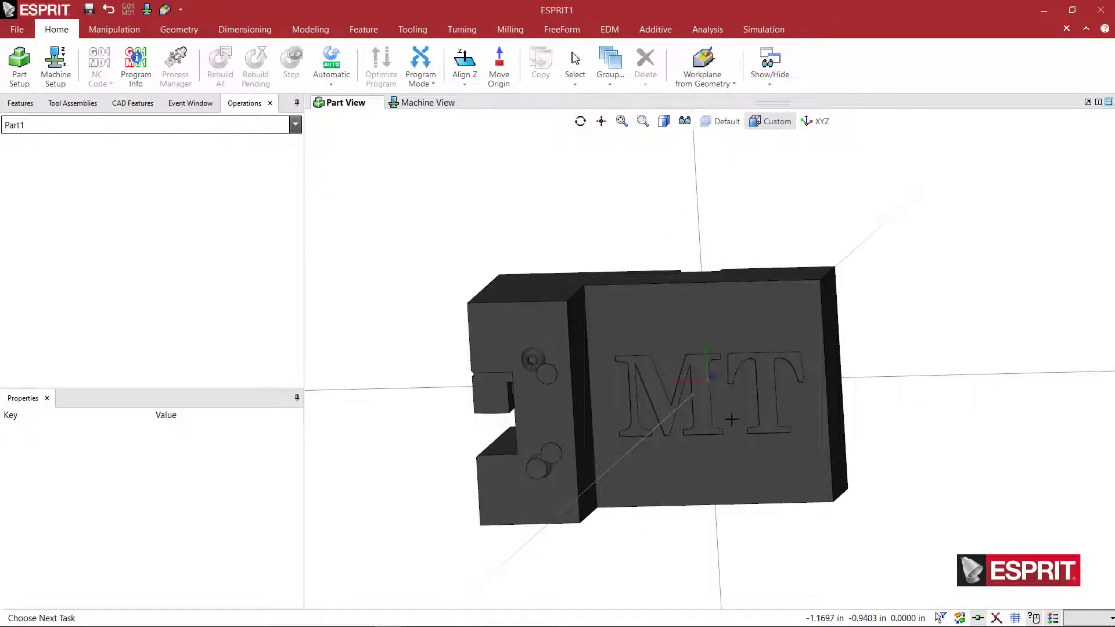
Step: Select the M and T letter faces on the holder's side
{"action": "scroll", "coordinate": [723, 405], "scroll_direction": "up", "scroll_amount": 5}
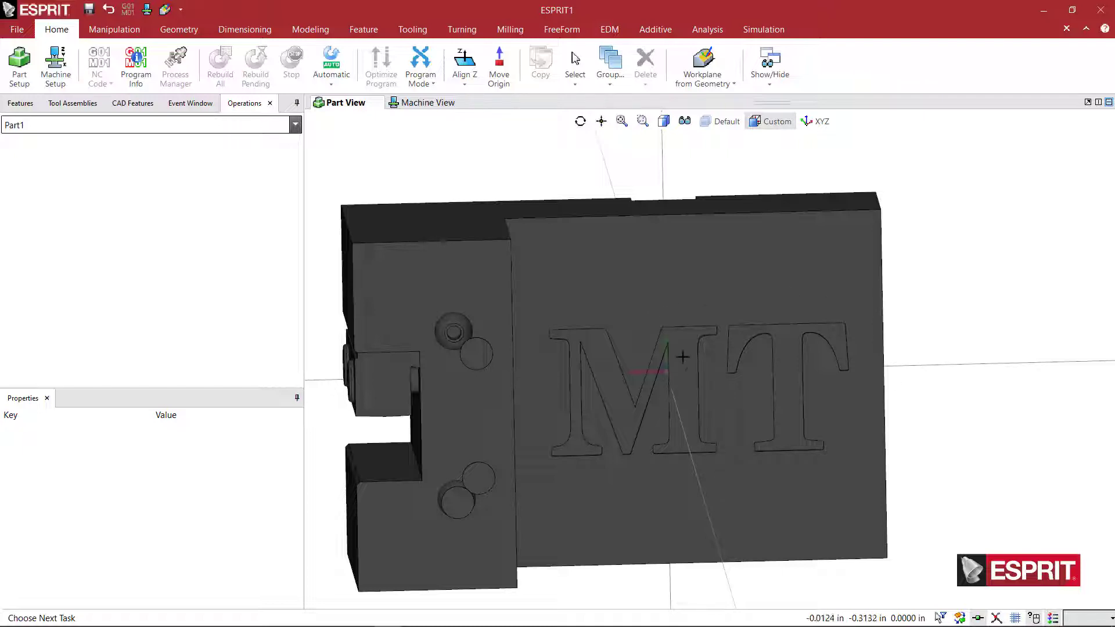
{"action": "left_click", "coordinate": [716, 299]}
{"action": "left_click", "coordinate": [906, 298]}
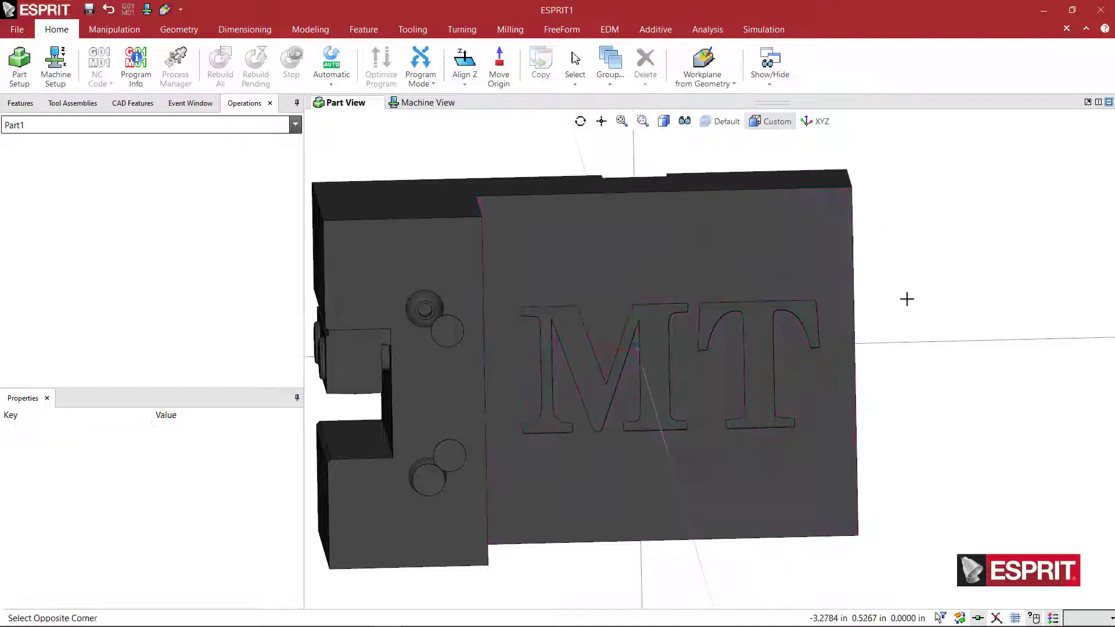
{"action": "scroll", "coordinate": [649, 357], "scroll_direction": "up", "scroll_amount": 5}
{"action": "left_click", "coordinate": [650, 357]}
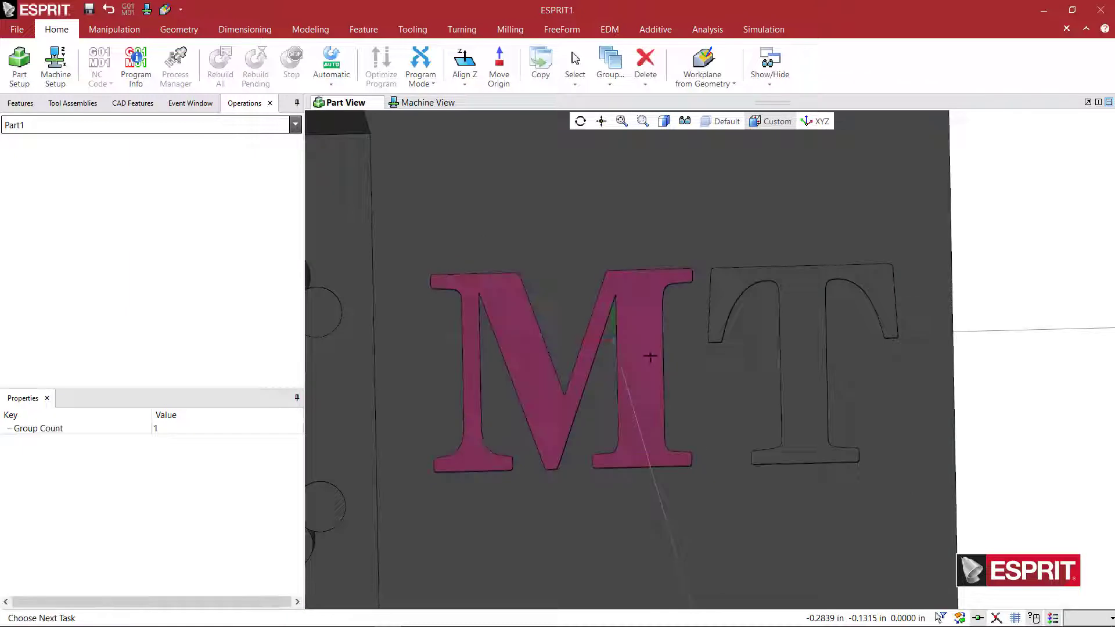
{"action": "left_click", "coordinate": [795, 356]}
{"action": "scroll", "coordinate": [795, 355], "scroll_direction": "down", "scroll_amount": 5}
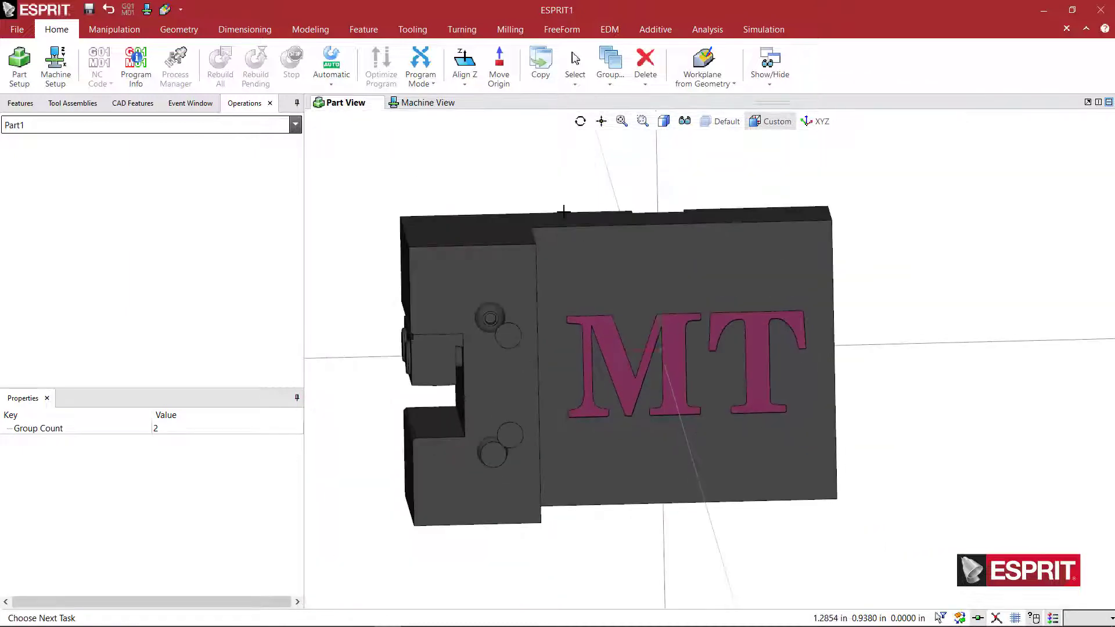
Step: Copy the letter faces with Attribute transformation, changing their colour to bright yellow
{"action": "right_click", "coordinate": [565, 194]}
{"action": "left_click", "coordinate": [581, 202]}
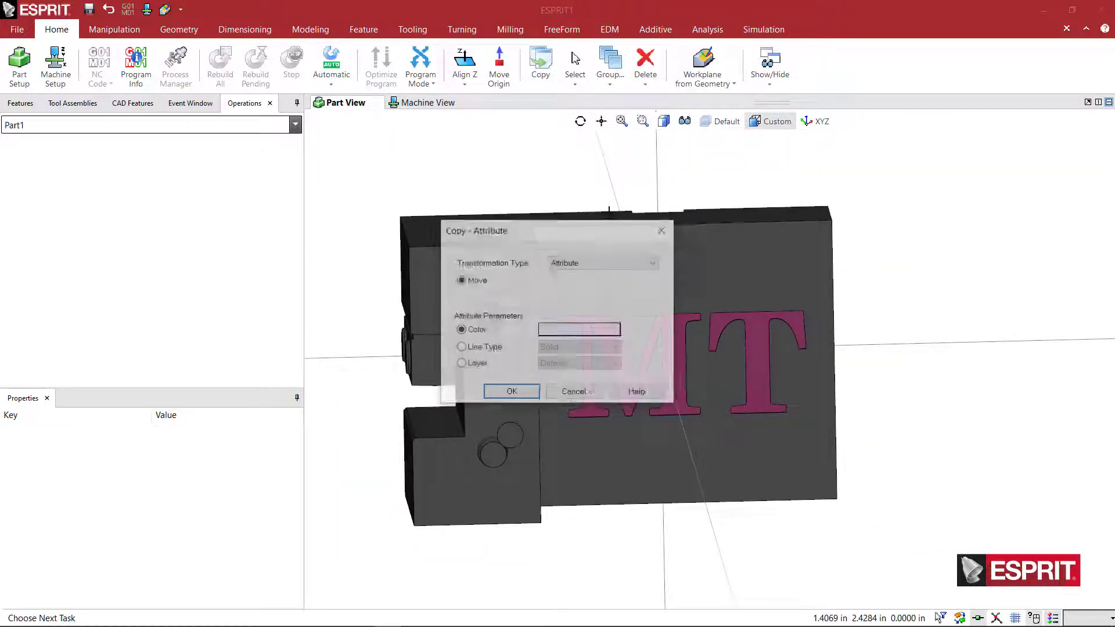
{"action": "left_click", "coordinate": [606, 263]}
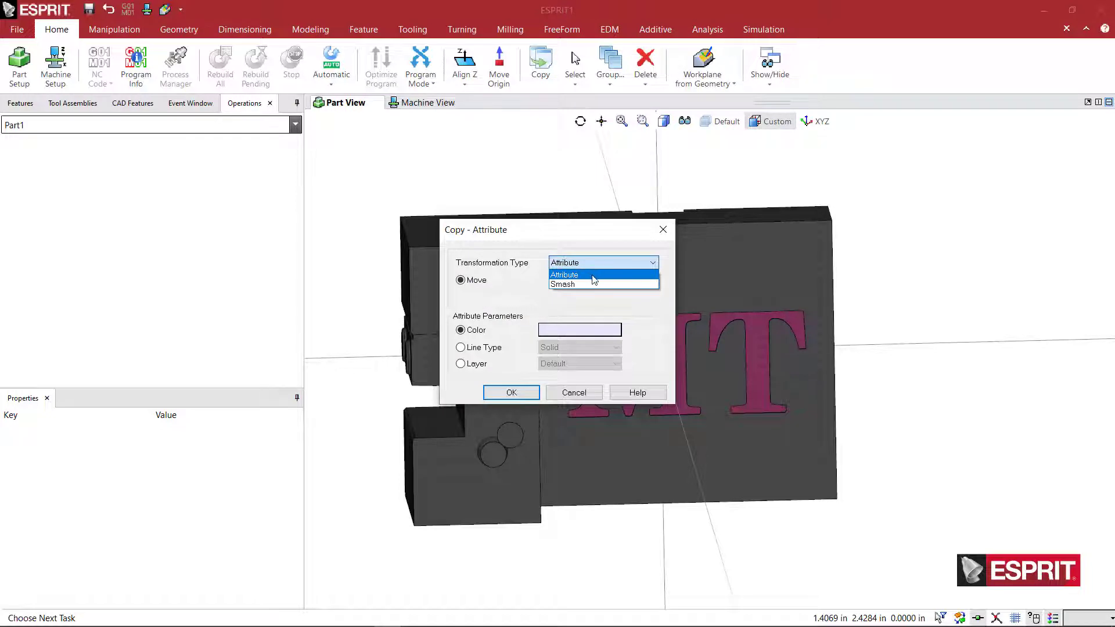
{"action": "left_click", "coordinate": [598, 278]}
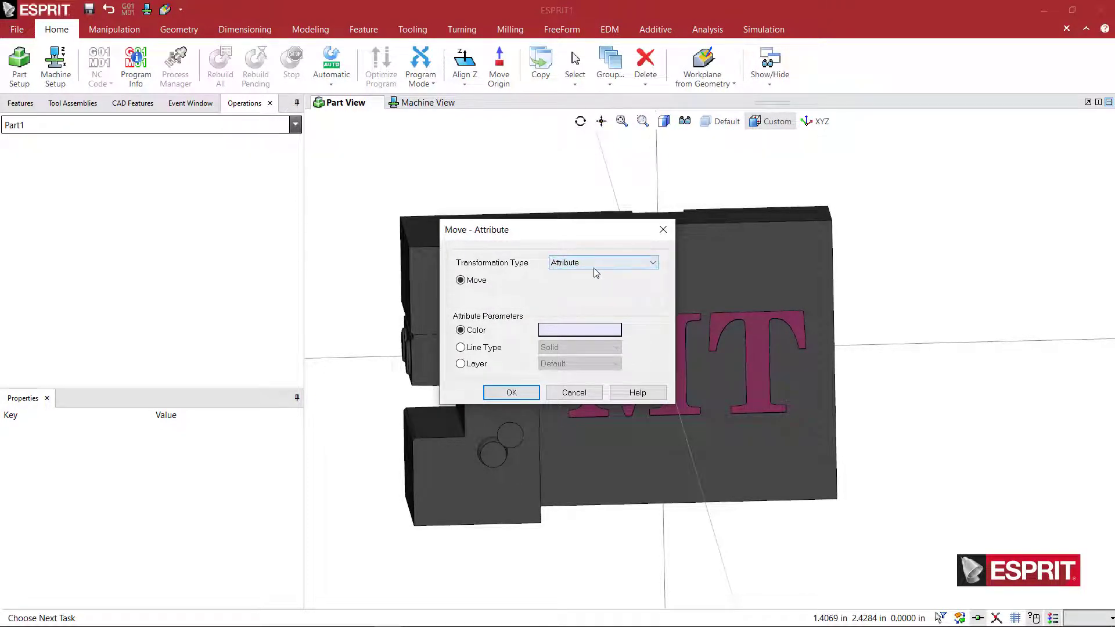
{"action": "left_click", "coordinate": [594, 329]}
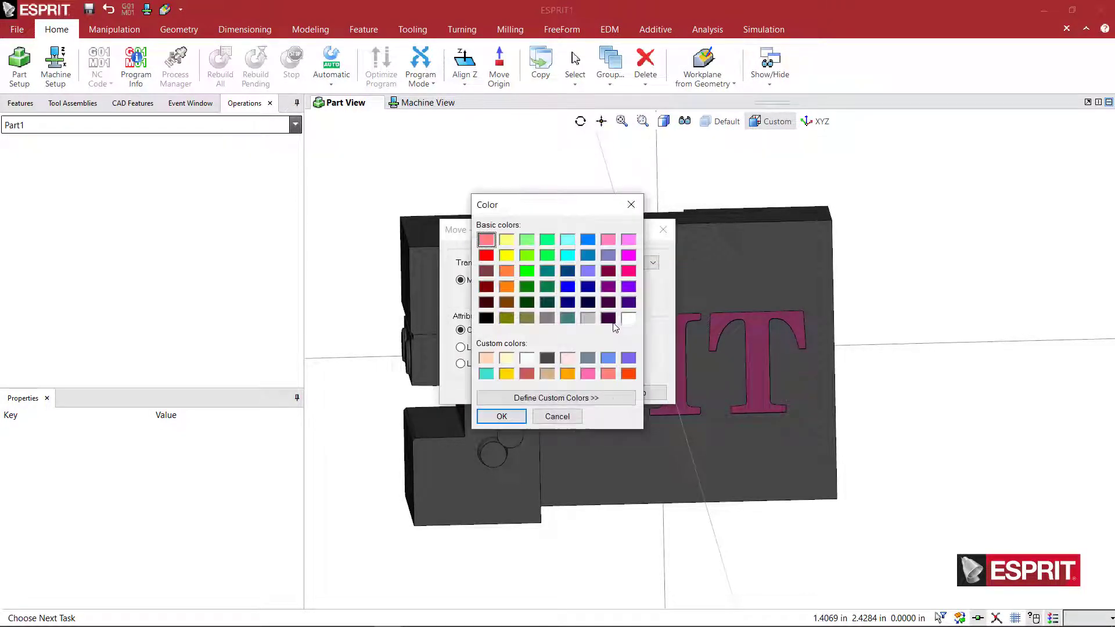
{"action": "left_click", "coordinate": [509, 241]}
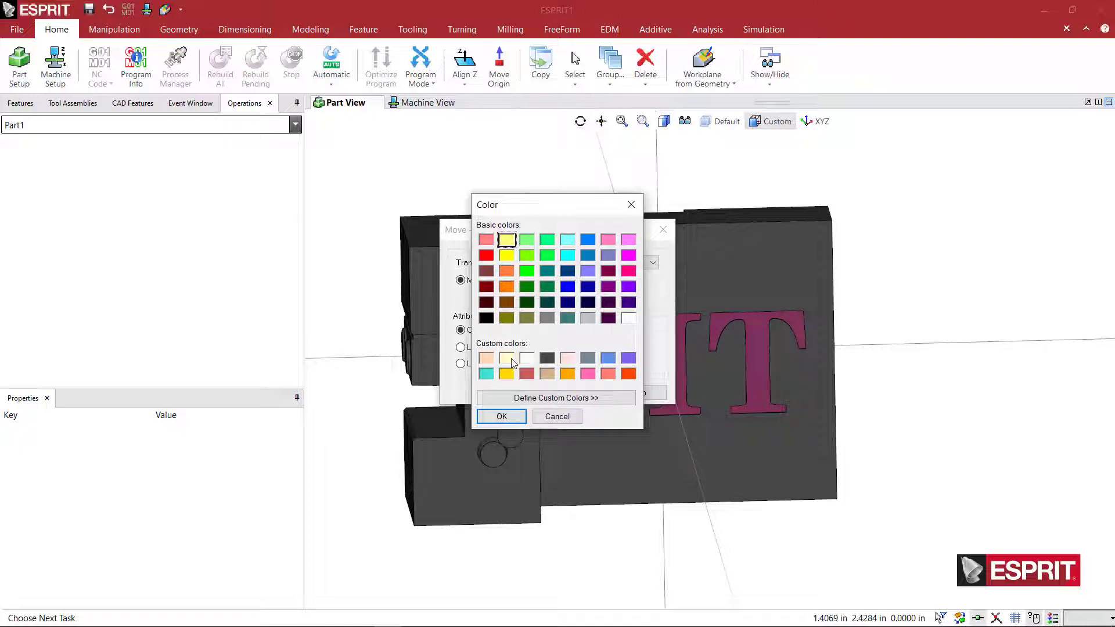
{"action": "left_click", "coordinate": [510, 256]}
{"action": "left_click", "coordinate": [503, 415]}
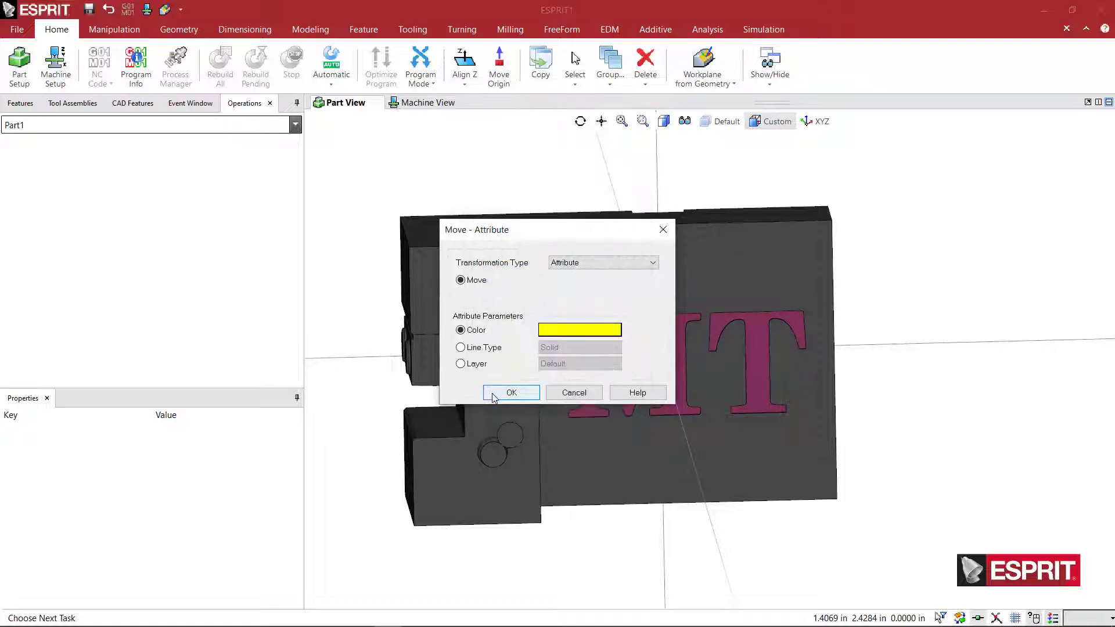
{"action": "left_click", "coordinate": [511, 394]}
Step: Check the yellow MT logo face, then orbit to view the holder from above
{"action": "middle_click_drag", "start_coordinate": [921, 281], "coordinate": [787, 308]}
{"action": "left_click", "coordinate": [784, 299]}
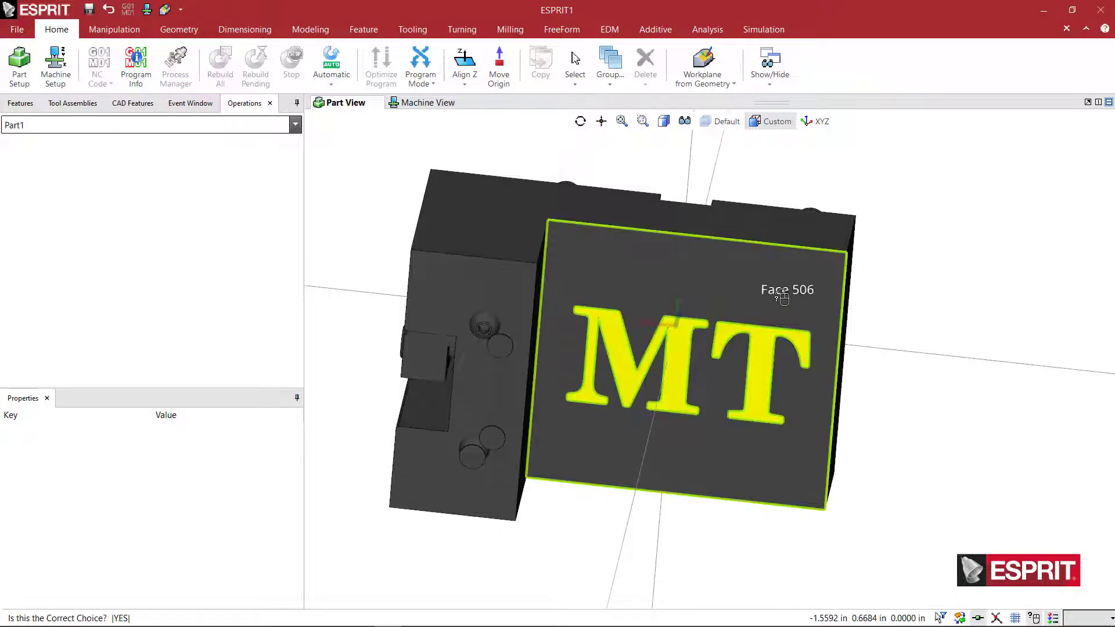
{"action": "left_click", "coordinate": [899, 298]}
{"action": "left_click", "coordinate": [916, 296]}
{"action": "middle_click_drag", "start_coordinate": [916, 296], "coordinate": [906, 387]}
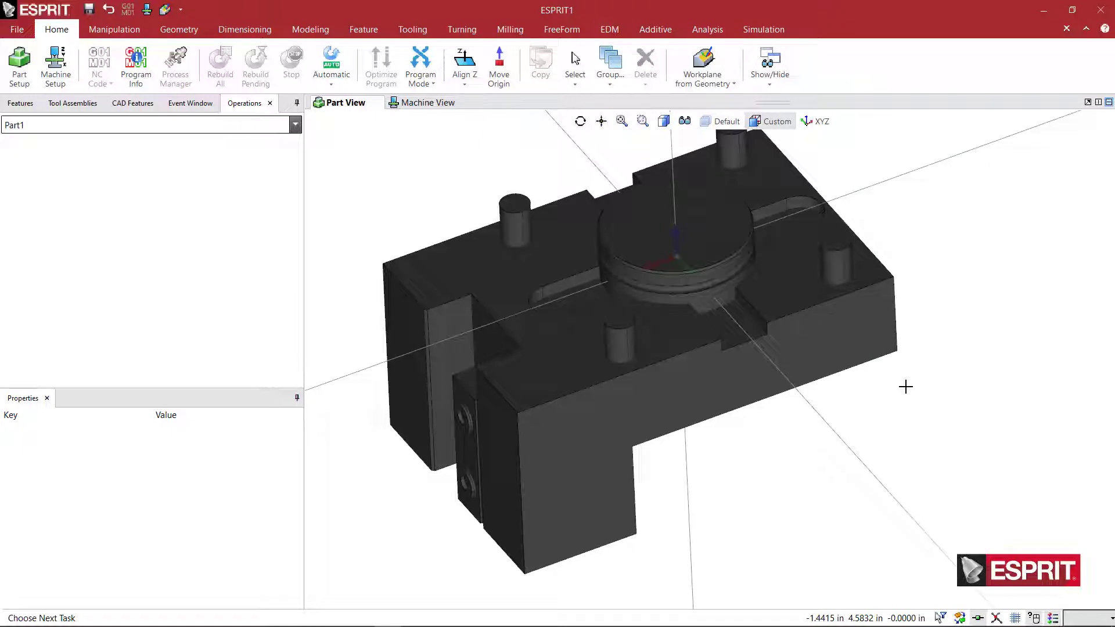
{"action": "middle_click_drag", "start_coordinate": [792, 443], "coordinate": [799, 439]}
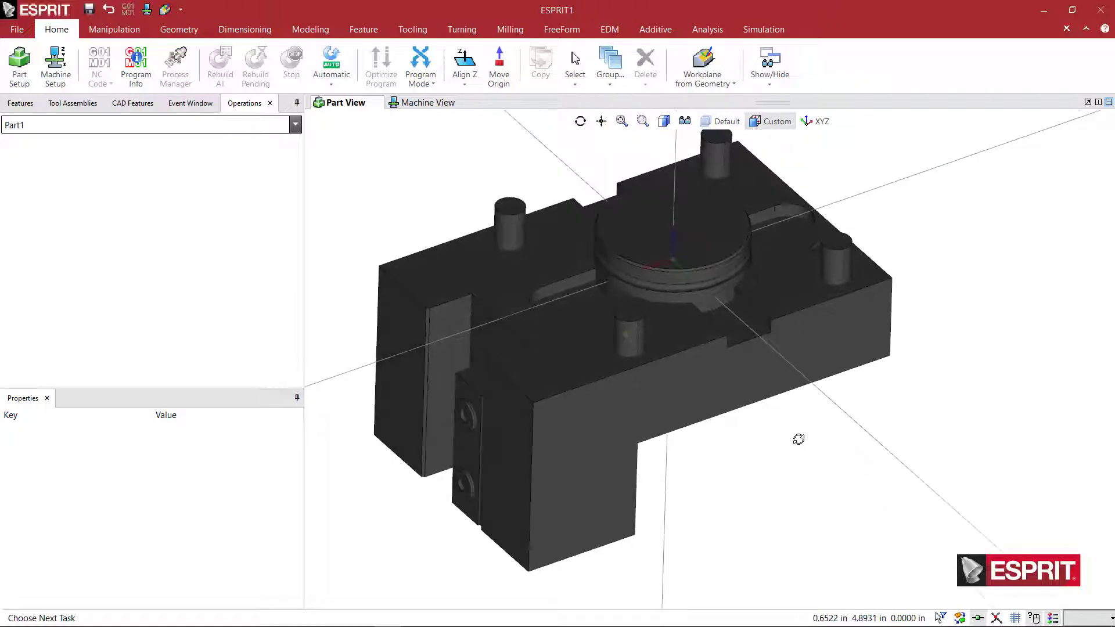
{"action": "scroll", "coordinate": [798, 439], "scroll_direction": "down", "scroll_amount": 4}
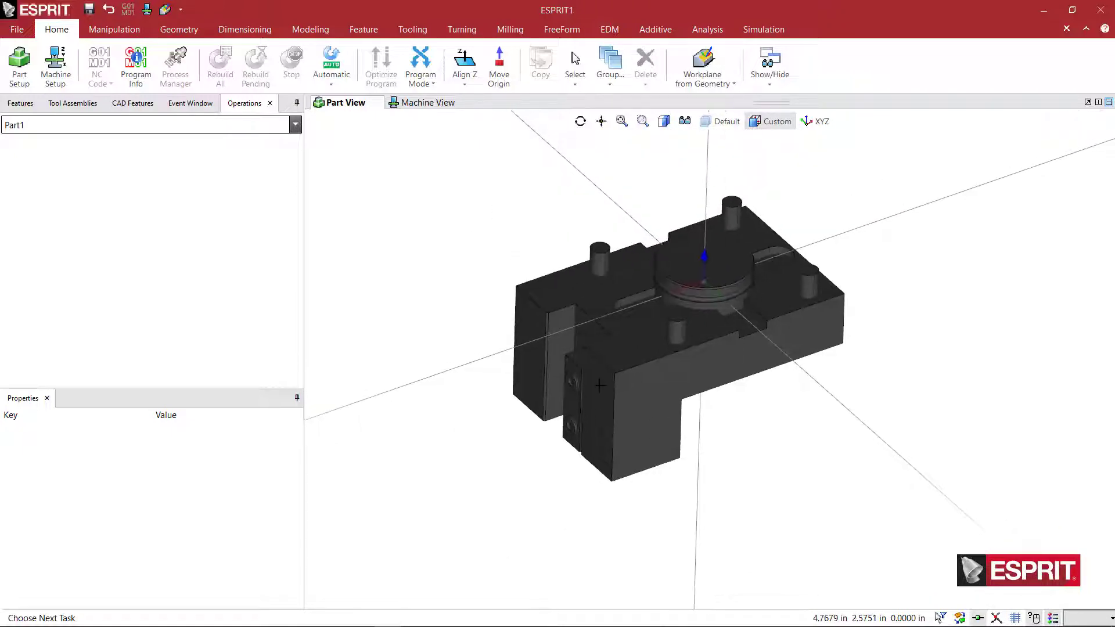
{"action": "scroll", "coordinate": [697, 287], "scroll_direction": "up", "scroll_amount": 5}
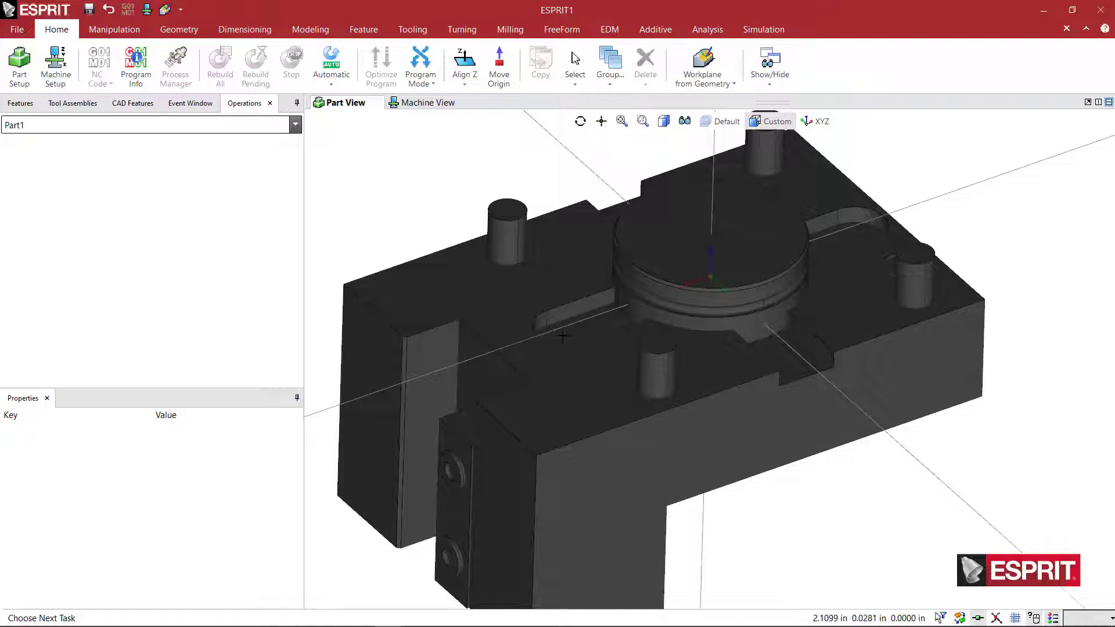
{"action": "scroll", "coordinate": [554, 347], "scroll_direction": "down", "scroll_amount": 2}
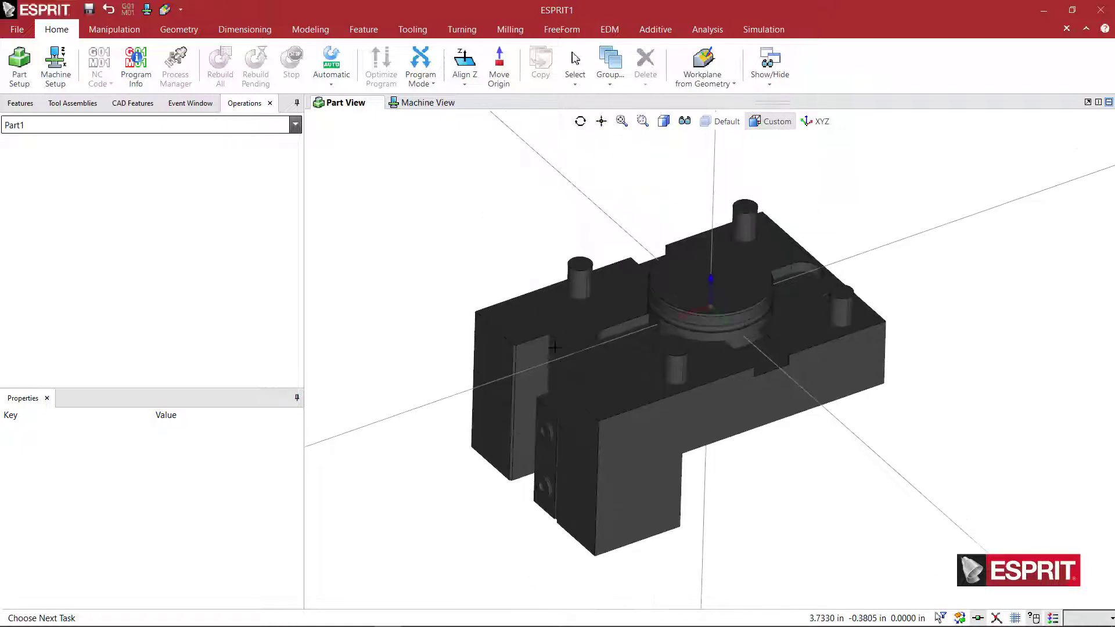
{"action": "mouse_move", "coordinate": [586, 394]}
{"action": "middle_mouse_down"}
{"action": "mouse_move", "coordinate": [610, 406]}
{"action": "mouse_move", "coordinate": [605, 395]}
{"action": "middle_mouse_up"}
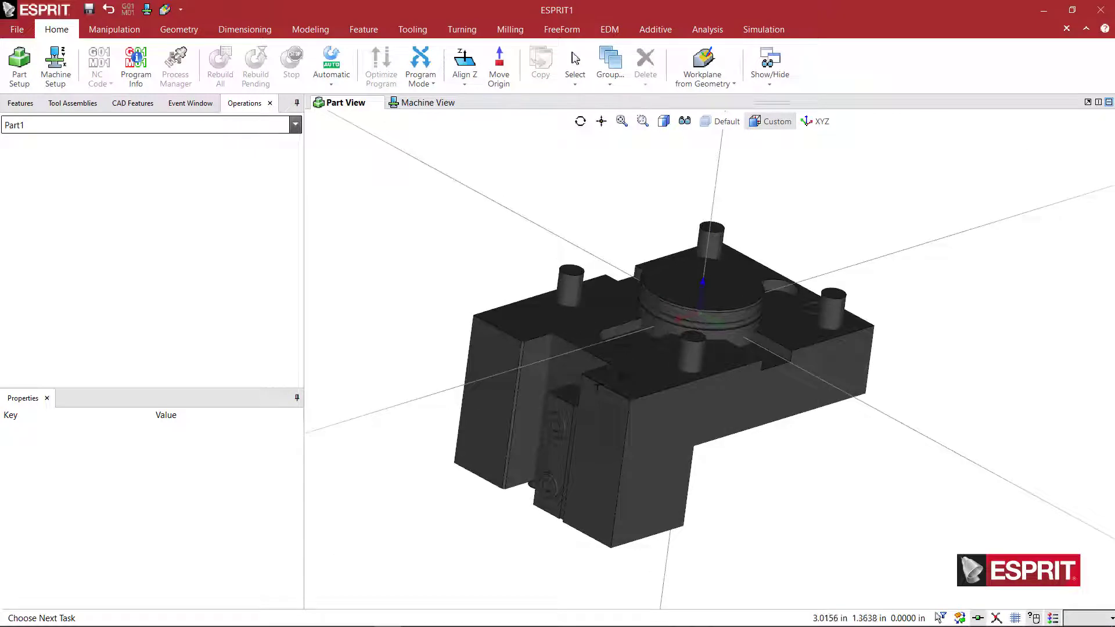
{"action": "middle_click_drag", "start_coordinate": [662, 430], "coordinate": [590, 386]}
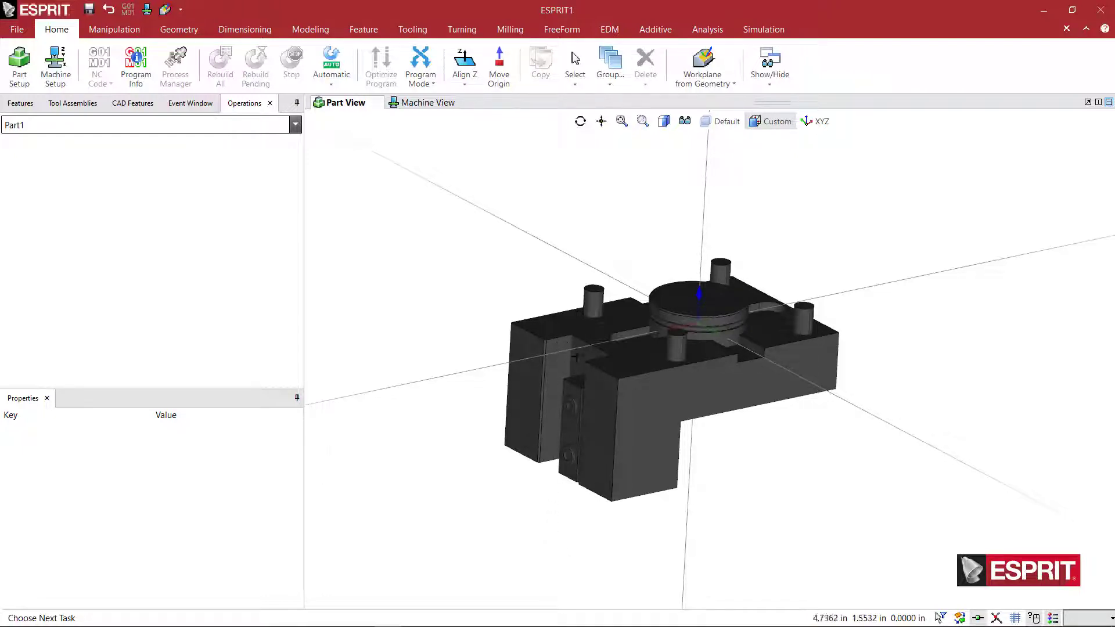
{"action": "middle_click_drag", "start_coordinate": [592, 352], "coordinate": [583, 350]}
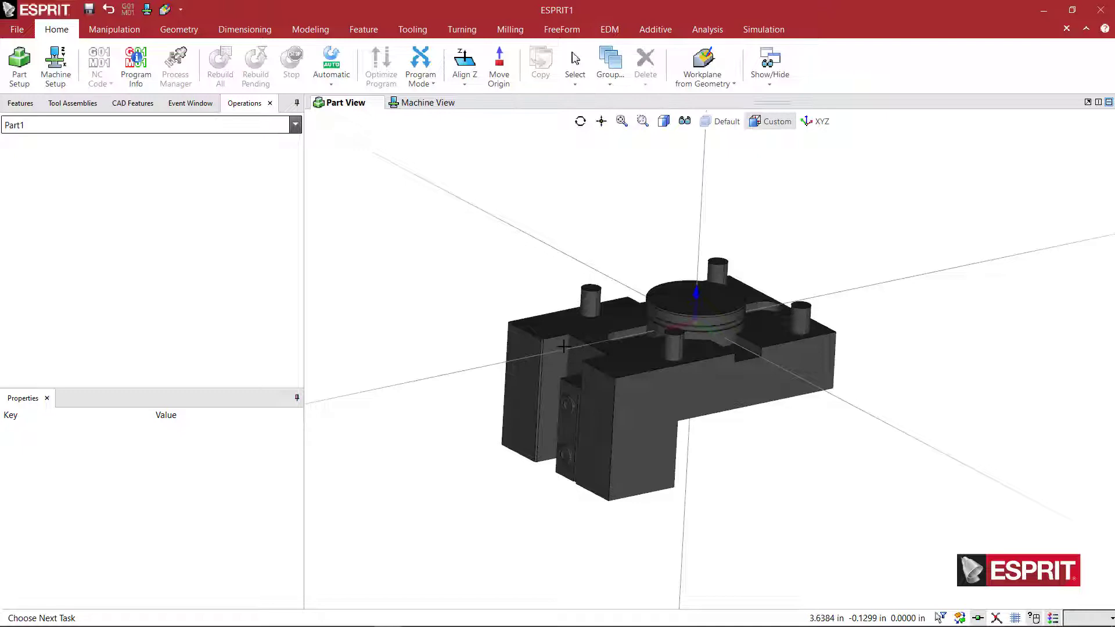
{"action": "middle_click_drag", "start_coordinate": [563, 347], "coordinate": [571, 410]}
{"action": "scroll", "coordinate": [568, 389], "scroll_direction": "up", "scroll_amount": 5}
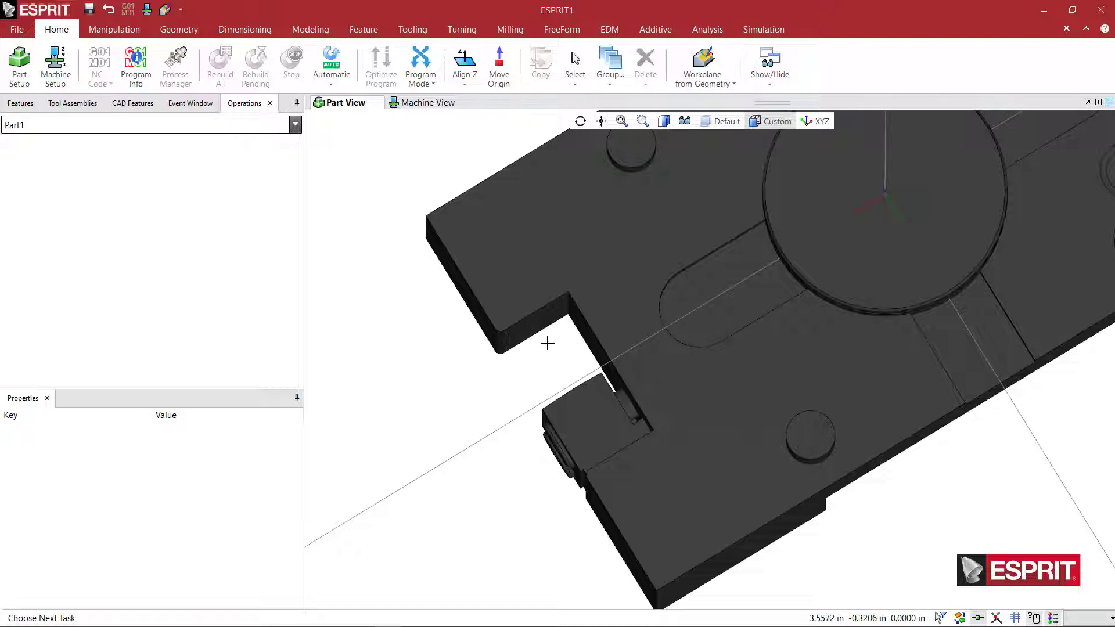
{"action": "scroll", "coordinate": [581, 383], "scroll_direction": "down", "scroll_amount": 1}
{"action": "middle_click_drag", "start_coordinate": [588, 390], "coordinate": [389, 347]}
{"action": "middle_click_drag", "start_coordinate": [403, 270], "coordinate": [460, 359]}
{"action": "scroll", "coordinate": [572, 320], "scroll_direction": "up", "scroll_amount": 1}
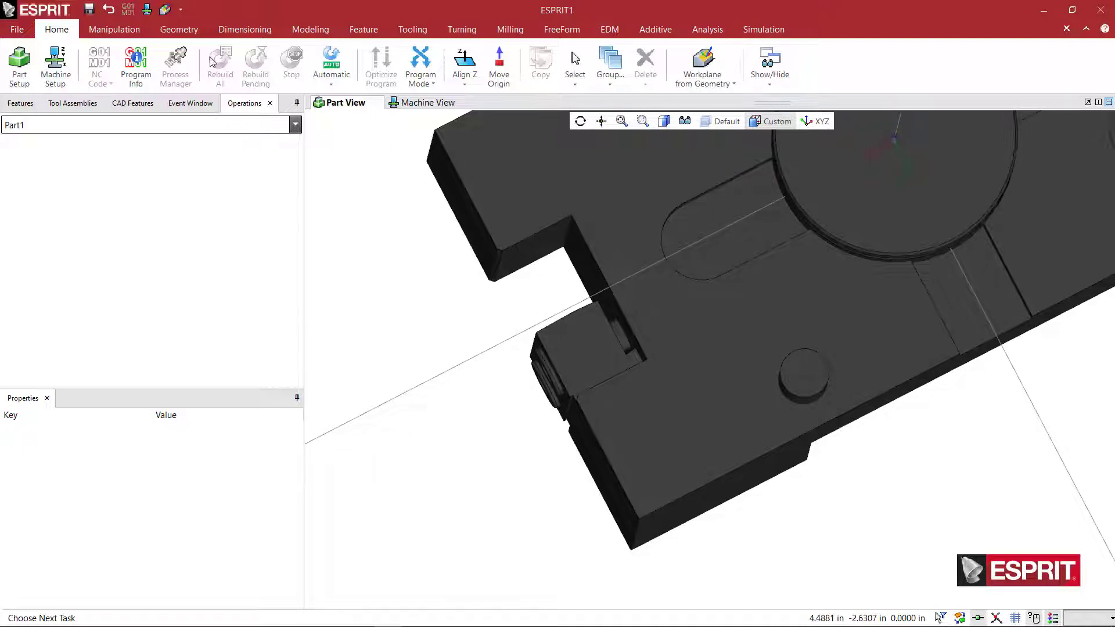
Step: Draw a Segment 2 line from the notch edge to a second reference point
{"action": "left_click", "coordinate": [183, 30]}
{"action": "left_click", "coordinate": [98, 65]}
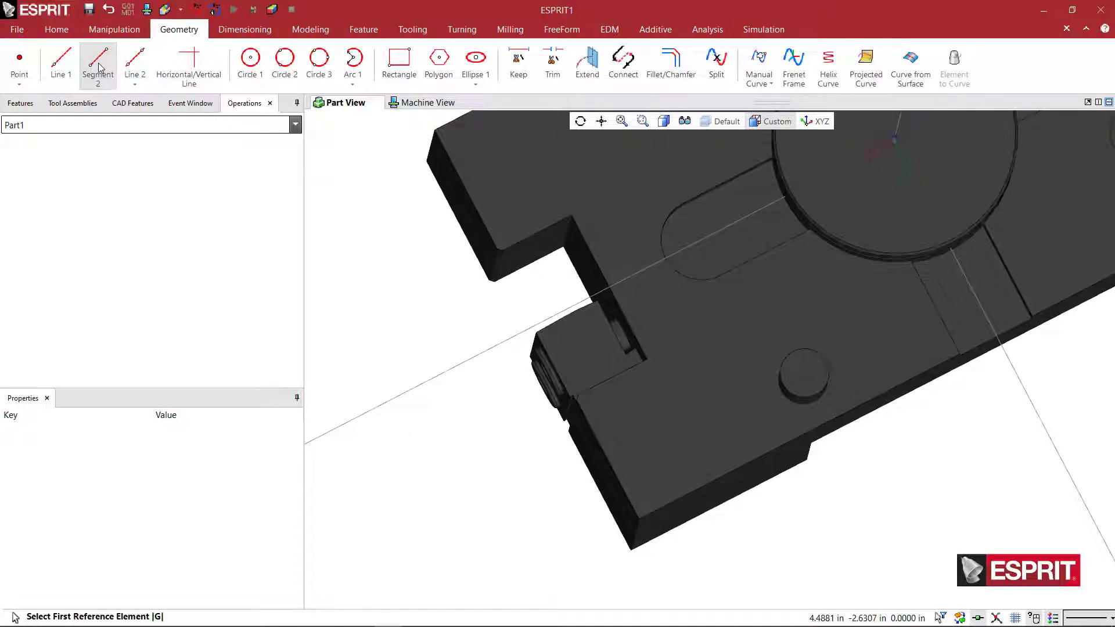
{"action": "left_click", "coordinate": [566, 318]}
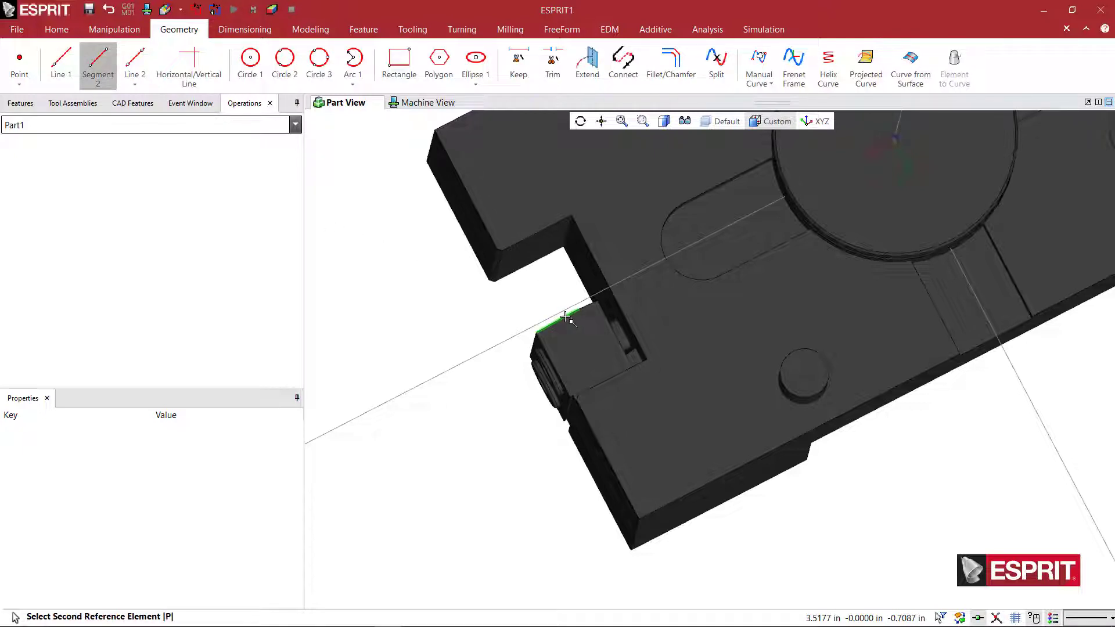
{"action": "left_click", "coordinate": [512, 356]}
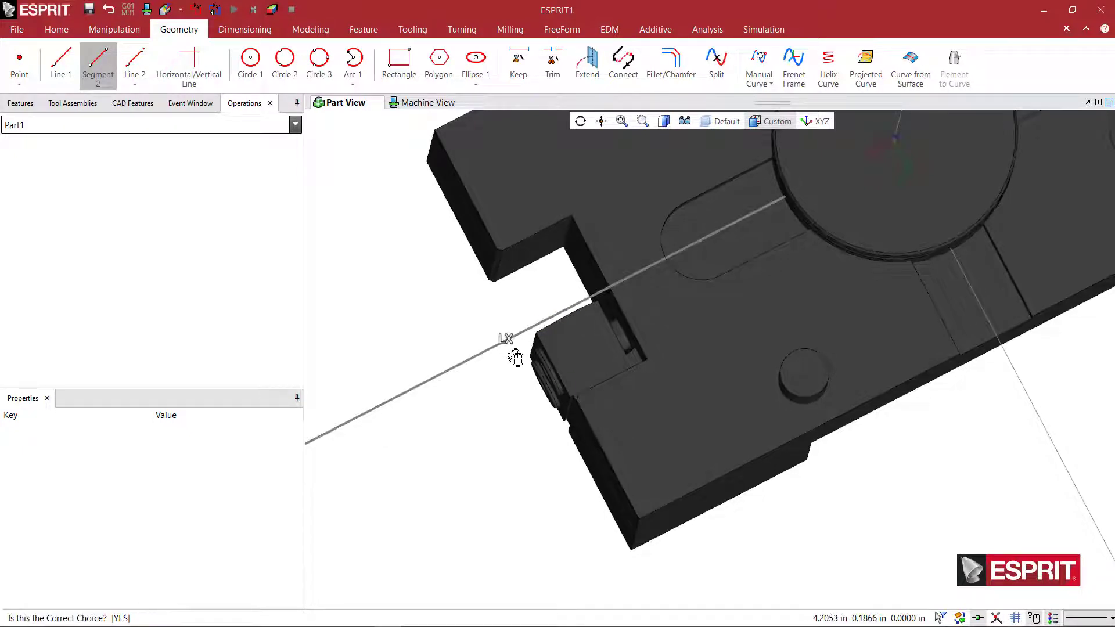
{"action": "left_click", "coordinate": [520, 356]}
{"action": "middle_click_drag", "start_coordinate": [521, 356], "coordinate": [527, 449]}
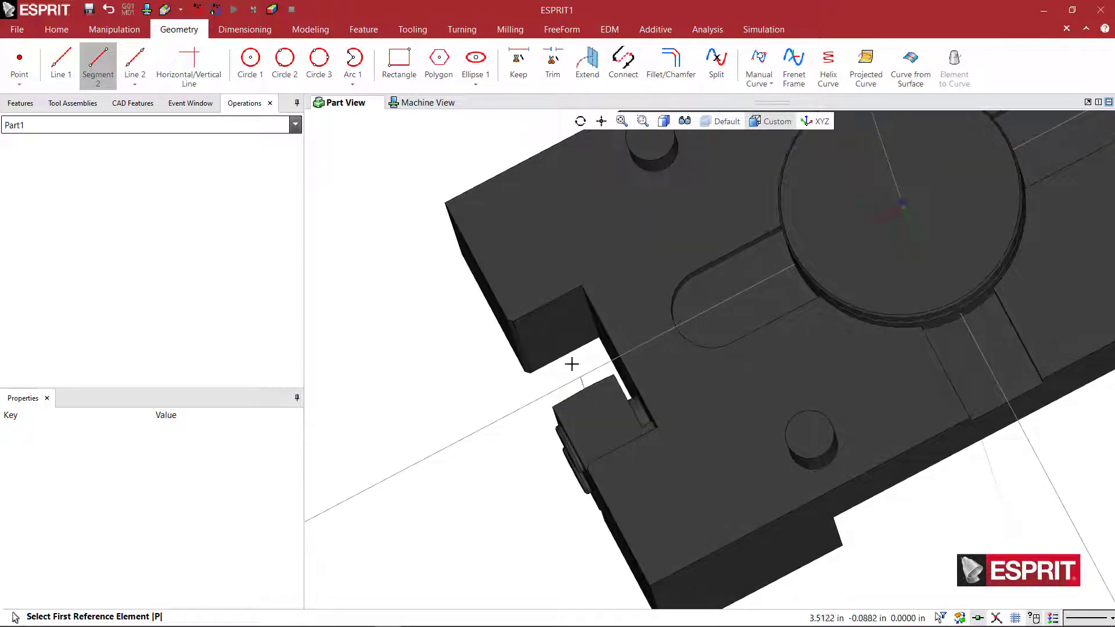
{"action": "scroll", "coordinate": [456, 216], "scroll_direction": "down", "scroll_amount": 2}
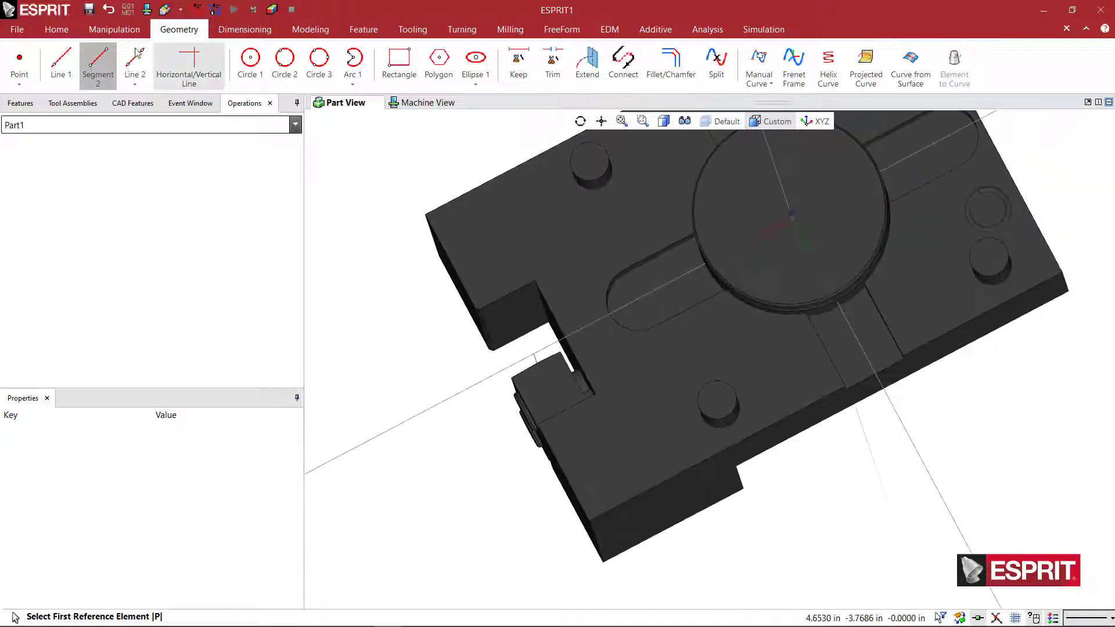
{"action": "left_click", "coordinate": [57, 29]}
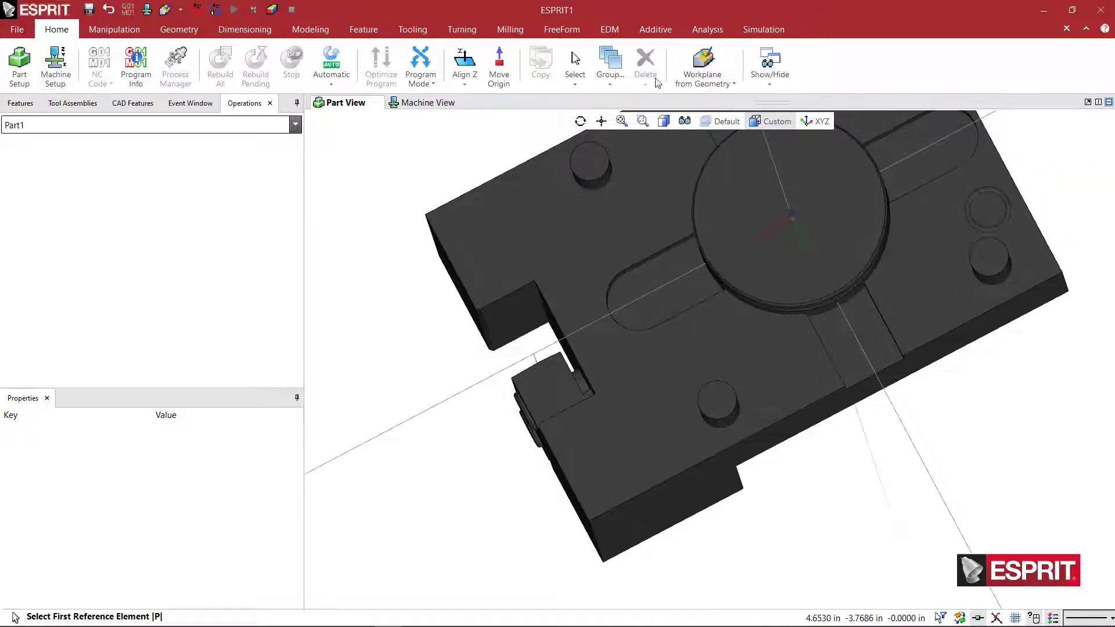
Step: Translate the workplane origin to the notch corner and orbit to verify its position
{"action": "left_click", "coordinate": [703, 79]}
{"action": "left_click", "coordinate": [715, 183]}
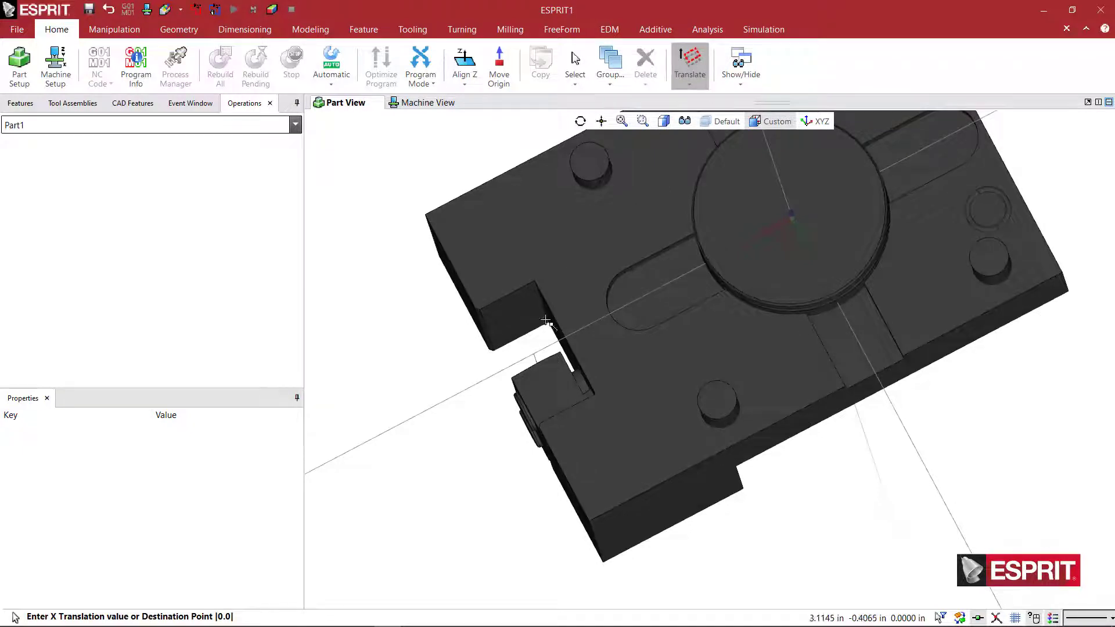
{"action": "left_click", "coordinate": [532, 350]}
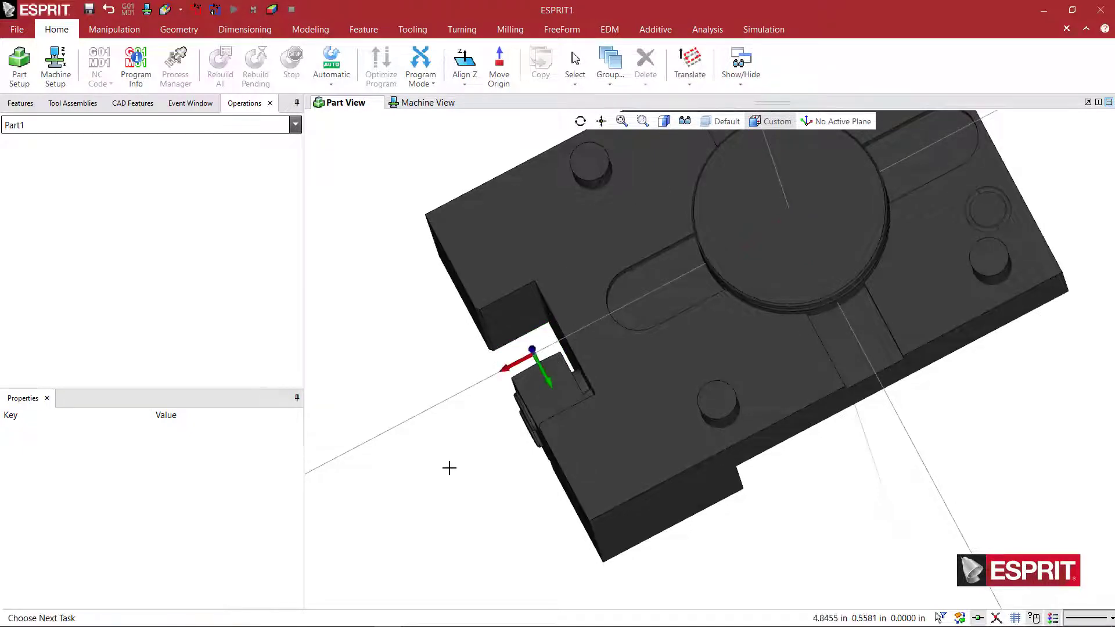
{"action": "middle_click_drag", "start_coordinate": [448, 469], "coordinate": [503, 473]}
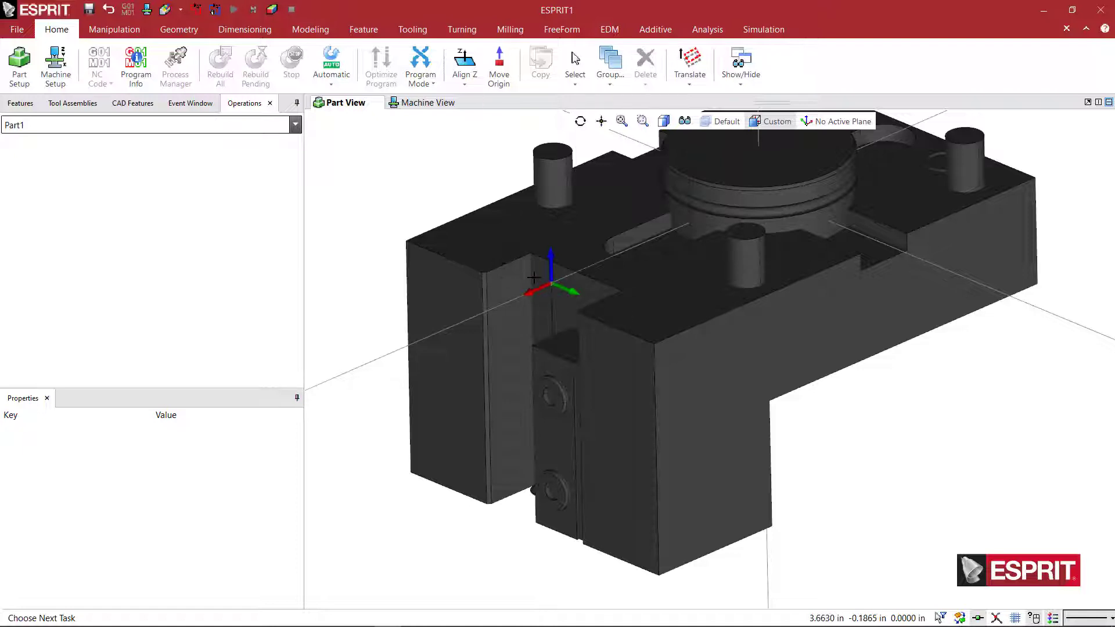
{"action": "middle_click_drag", "start_coordinate": [527, 290], "coordinate": [551, 309]}
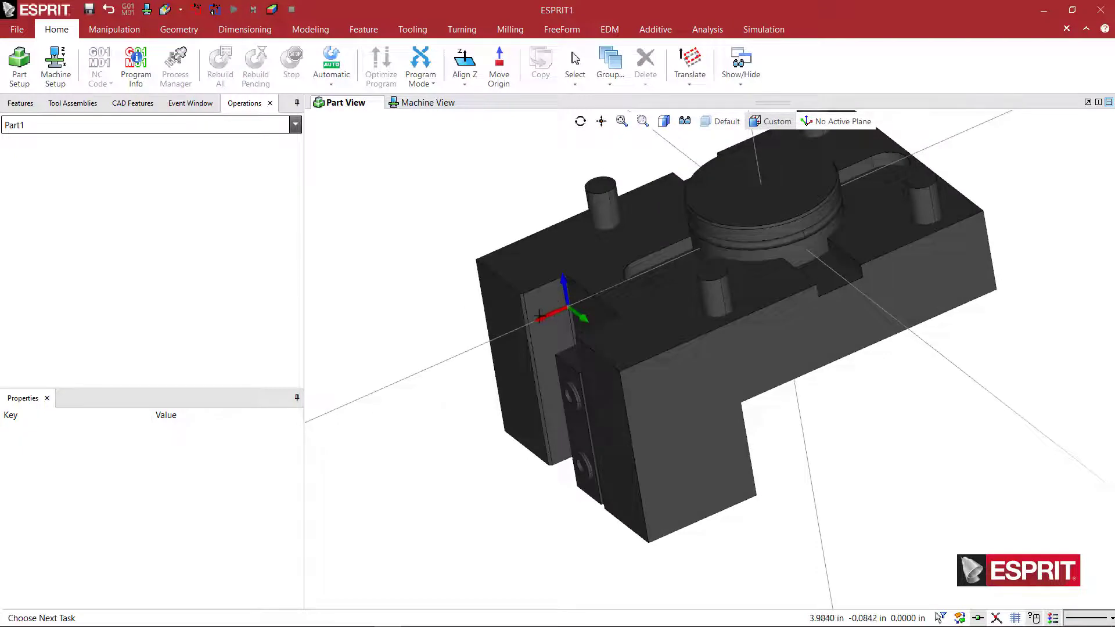
{"action": "middle_click_drag", "start_coordinate": [551, 309], "coordinate": [566, 332]}
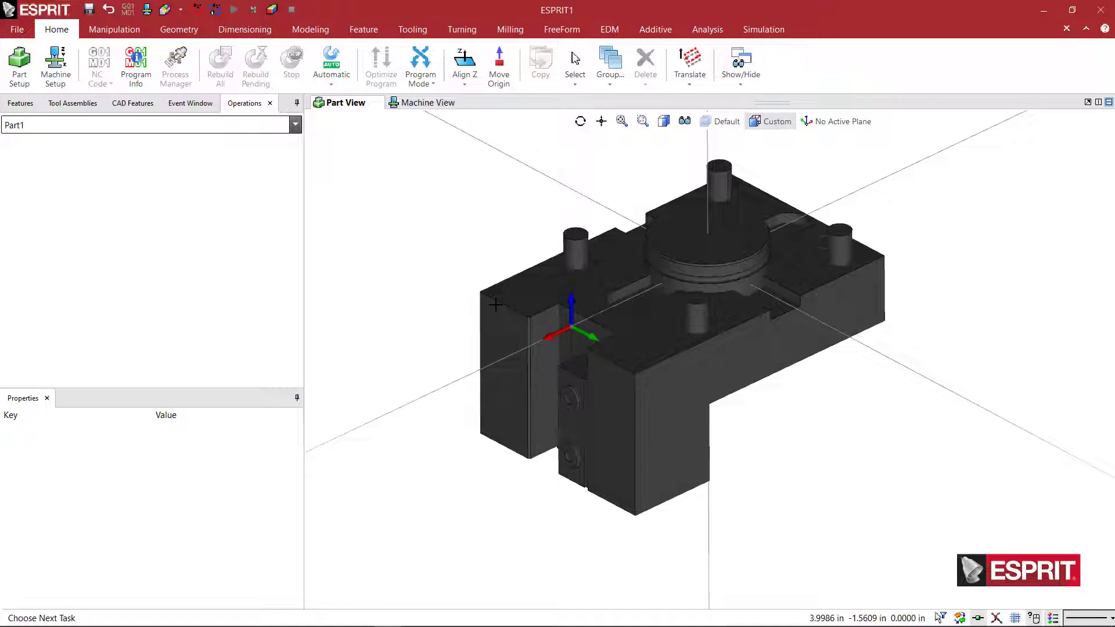
Step: Add two workplanes named TA_1 and HA_1 from the workplane list
{"action": "left_click", "coordinate": [809, 121]}
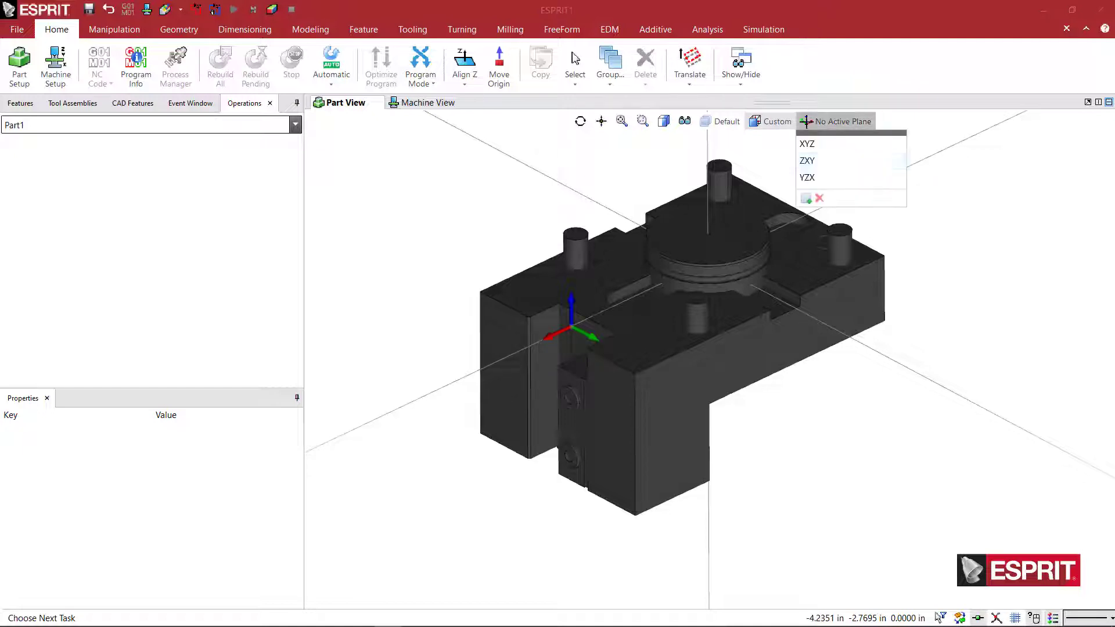
{"action": "left_click", "coordinate": [806, 200]}
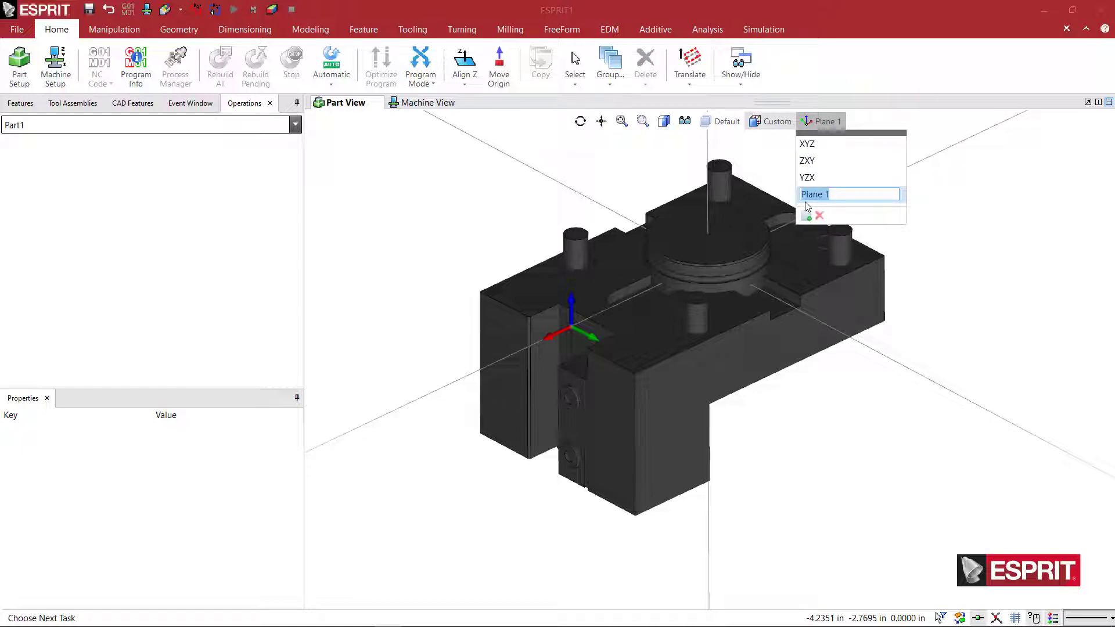
{"action": "type", "text": "TA_1"}
{"action": "key", "text": "Return"}
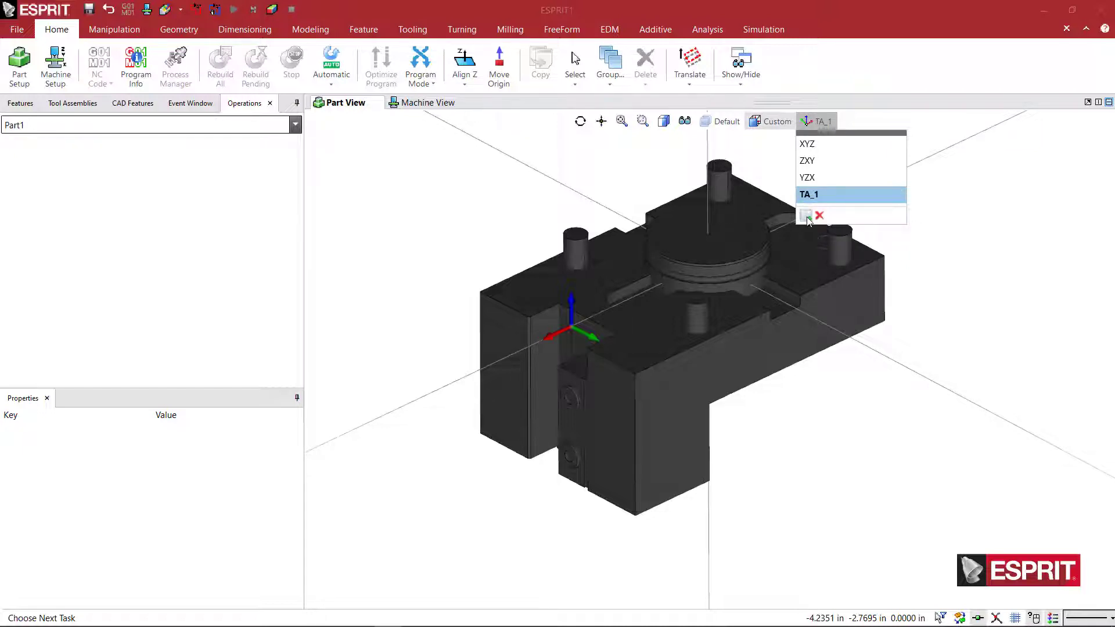
{"action": "left_click", "coordinate": [807, 216]}
{"action": "type", "text": "HA"}
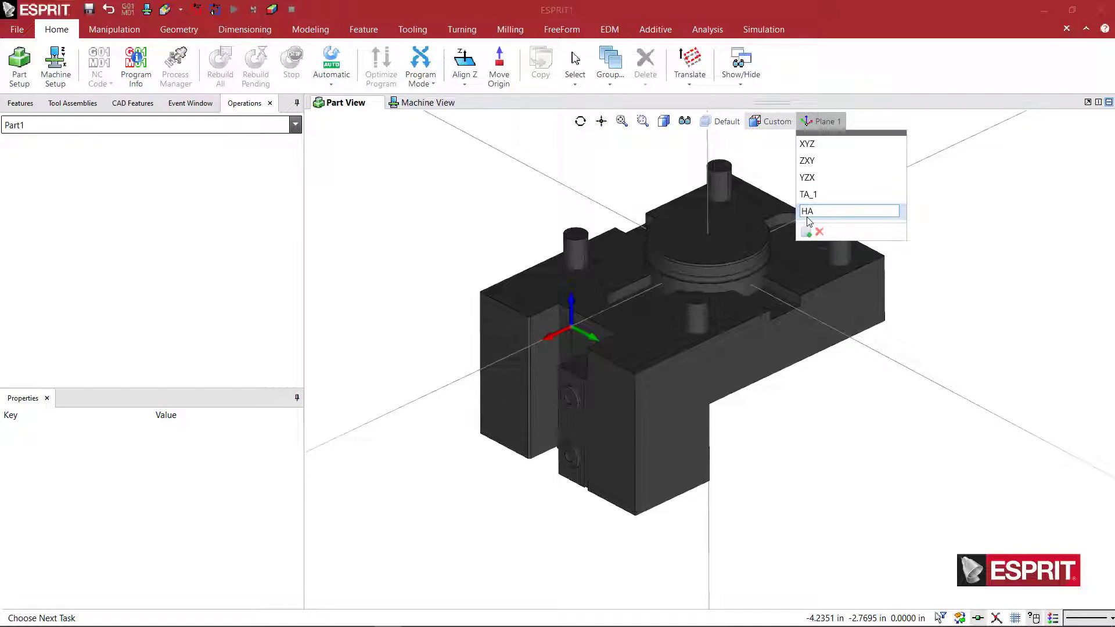
{"action": "type", "text": "_1"}
{"action": "key", "text": "Return"}
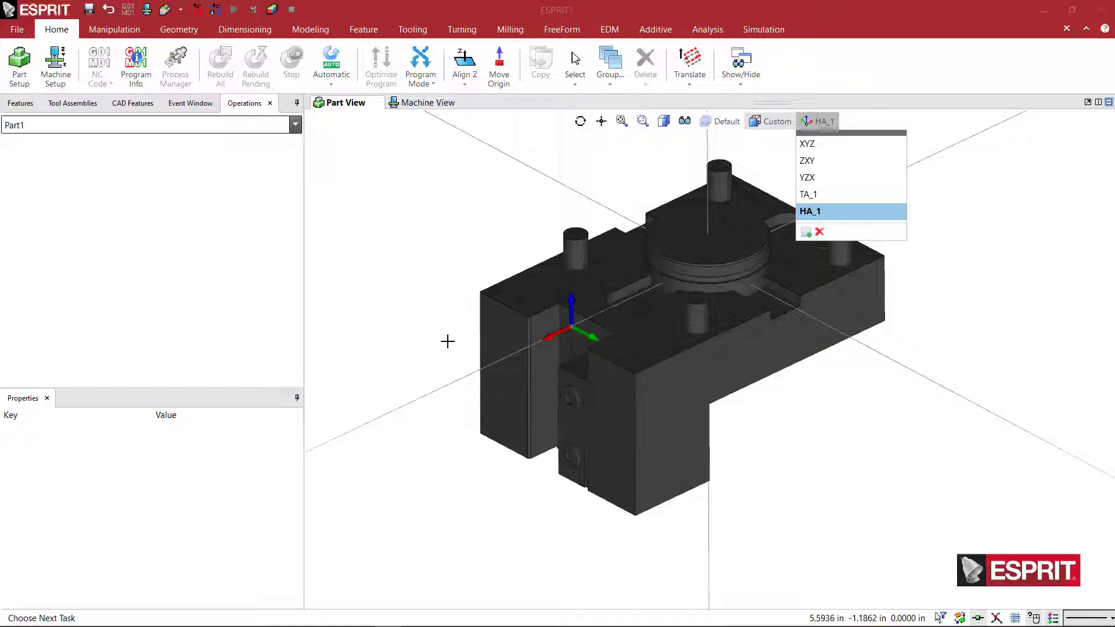
Step: Start Save As with Holder Files (*.gdml) type in the Data > Holders > MT Tooling folder
{"action": "left_click", "coordinate": [19, 30]}
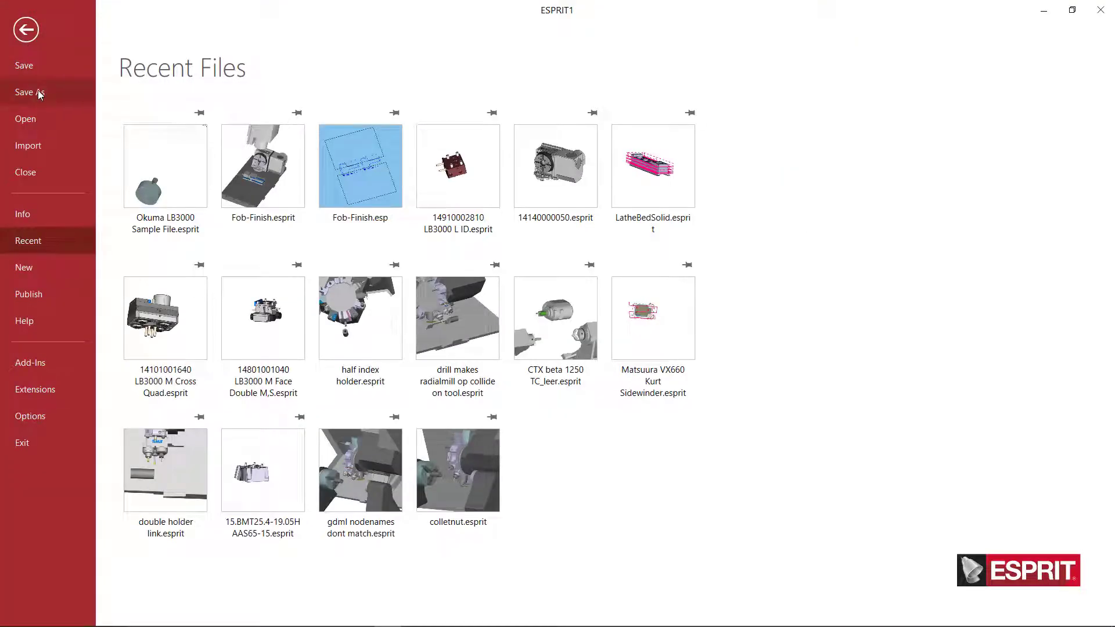
{"action": "left_click", "coordinate": [39, 94]}
{"action": "left_click", "coordinate": [498, 487]}
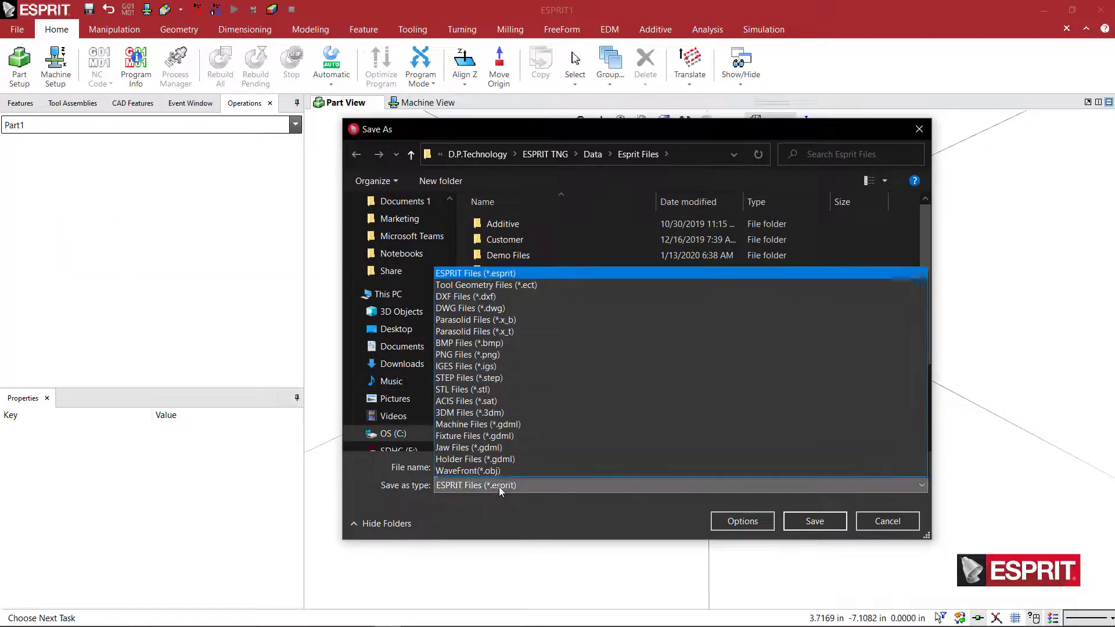
{"action": "left_click", "coordinate": [522, 459]}
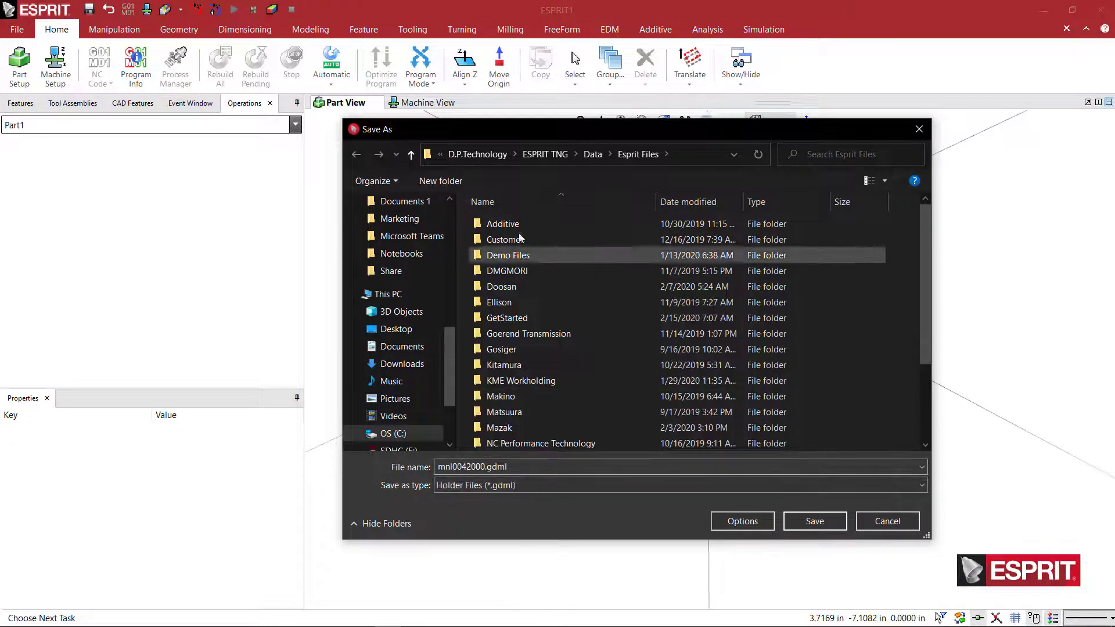
{"action": "scroll", "coordinate": [451, 217], "scroll_direction": "up", "scroll_amount": 5}
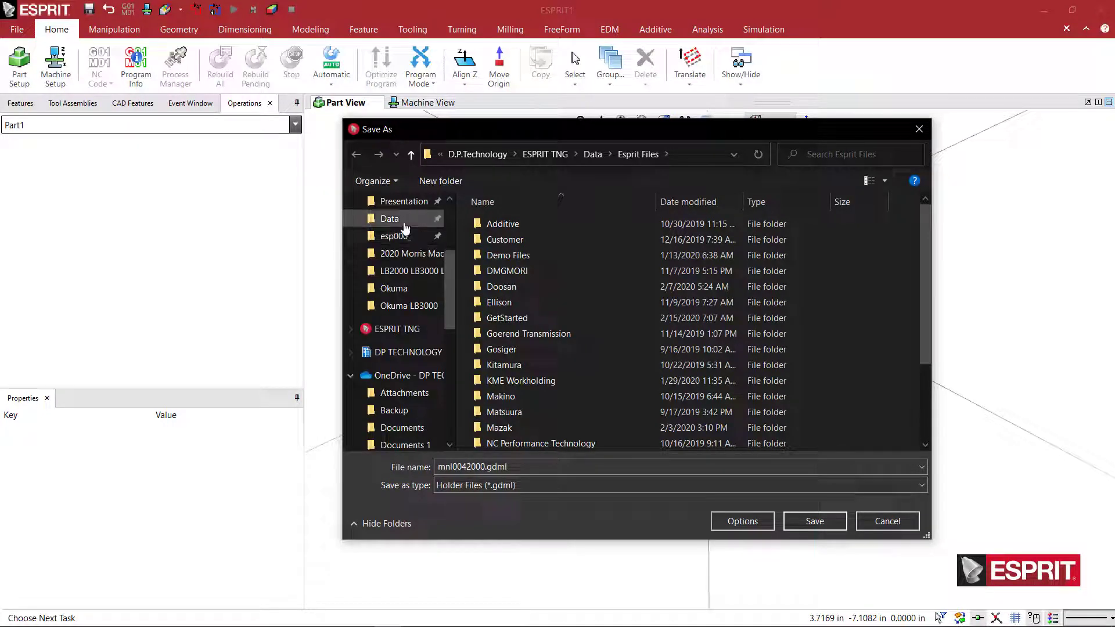
{"action": "left_click", "coordinate": [390, 219]}
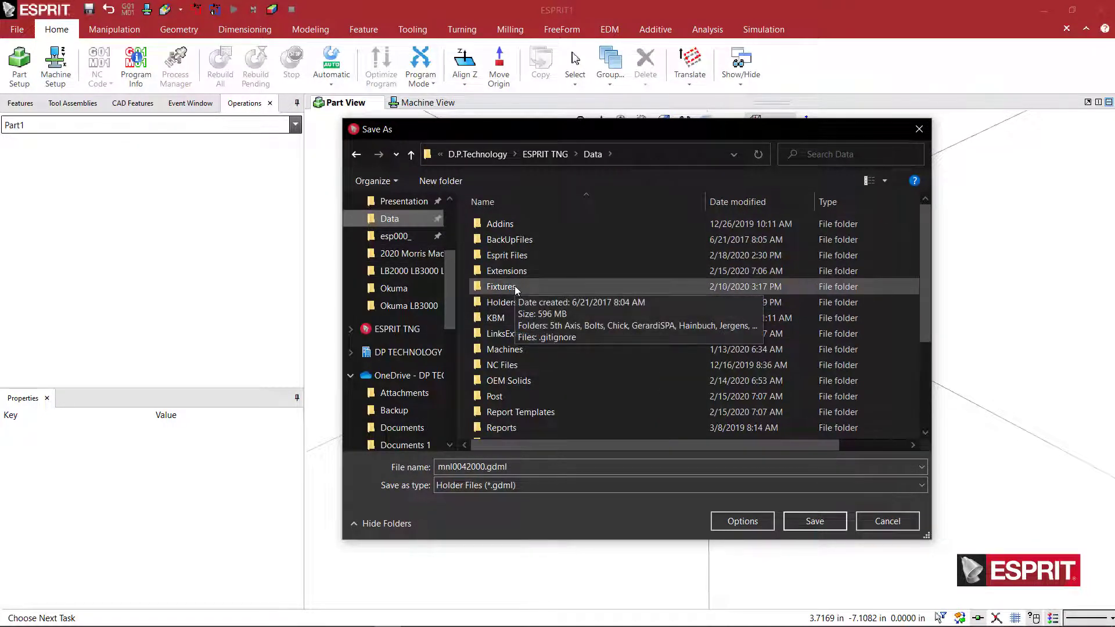
{"action": "left_click", "coordinate": [516, 303]}
{"action": "double_click", "coordinate": [518, 303]}
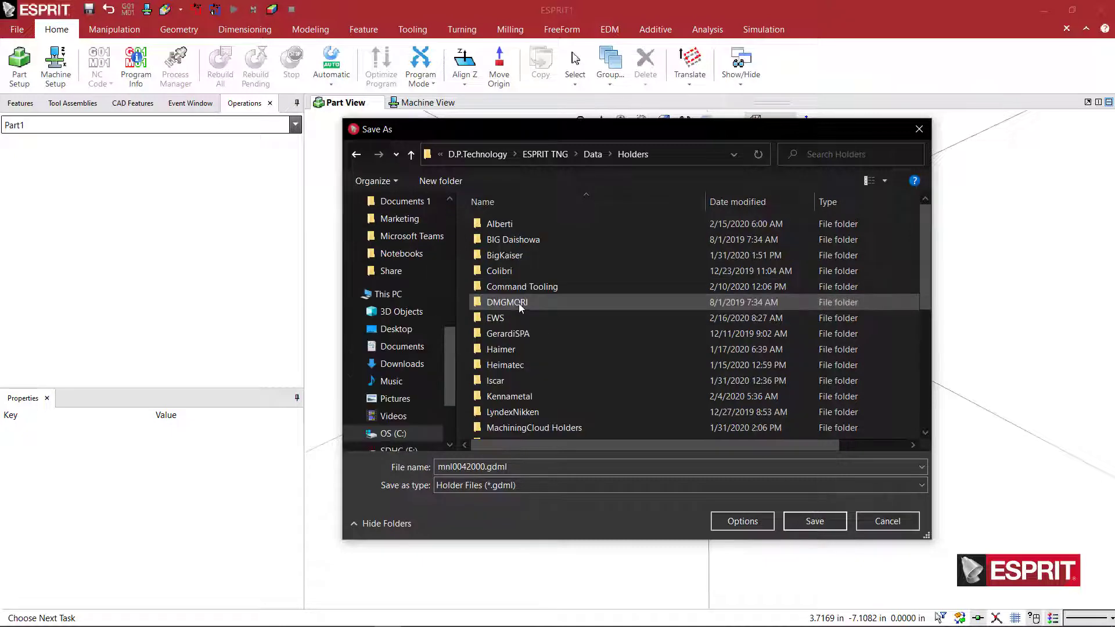
{"action": "scroll", "coordinate": [523, 326], "scroll_direction": "down", "scroll_amount": 6}
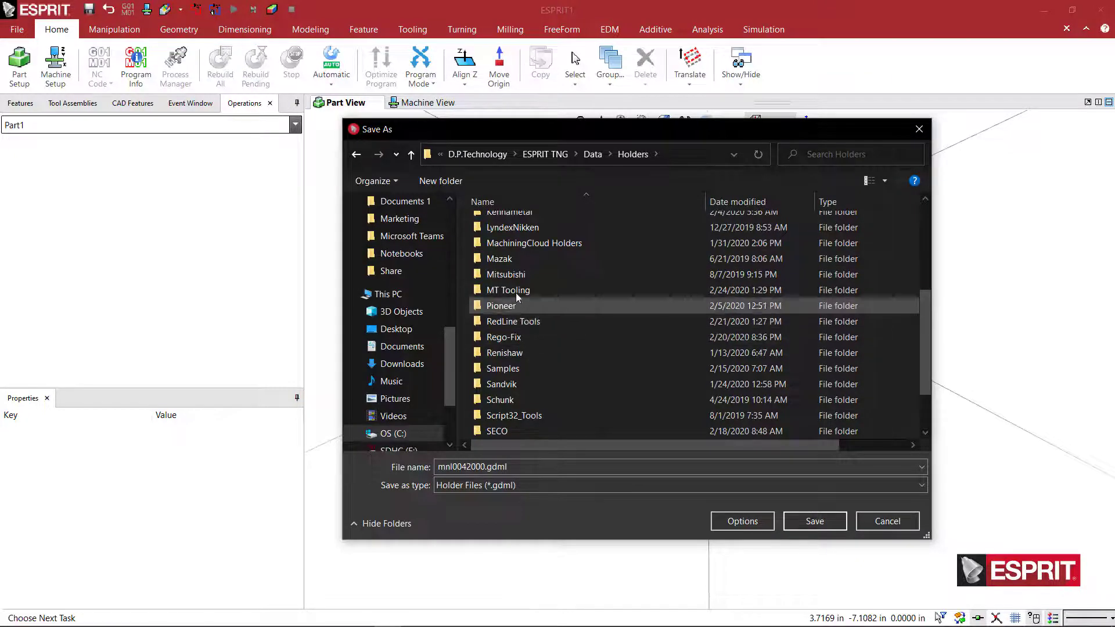
{"action": "double_click", "coordinate": [514, 290]}
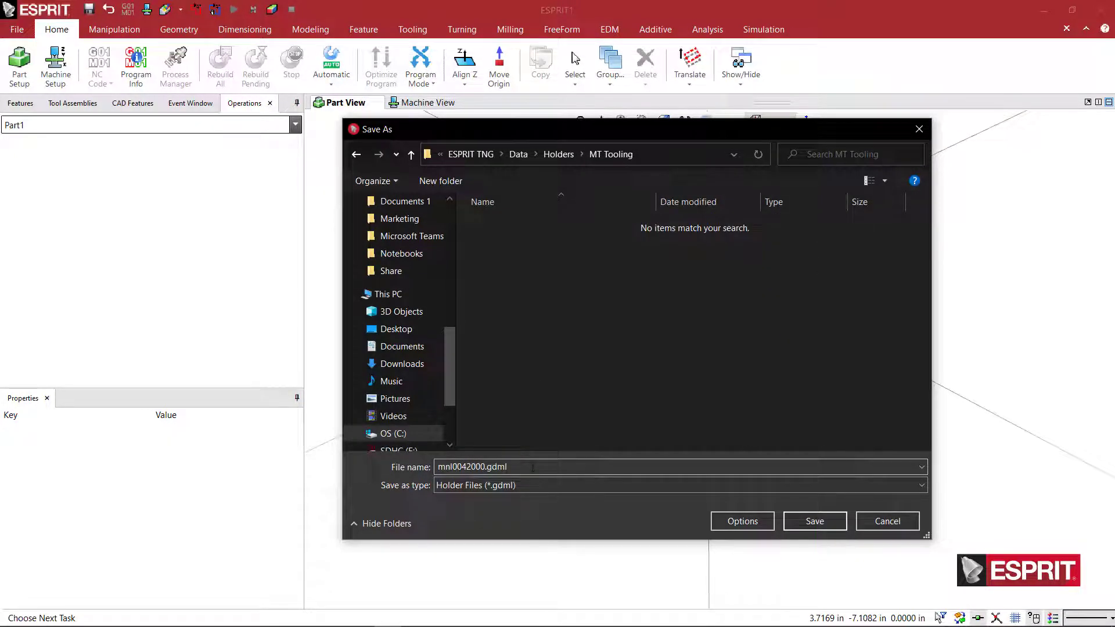
Step: Name the file mnl0042000 OD Turn NLX.gdml and save it
{"action": "double_click", "coordinate": [483, 467]}
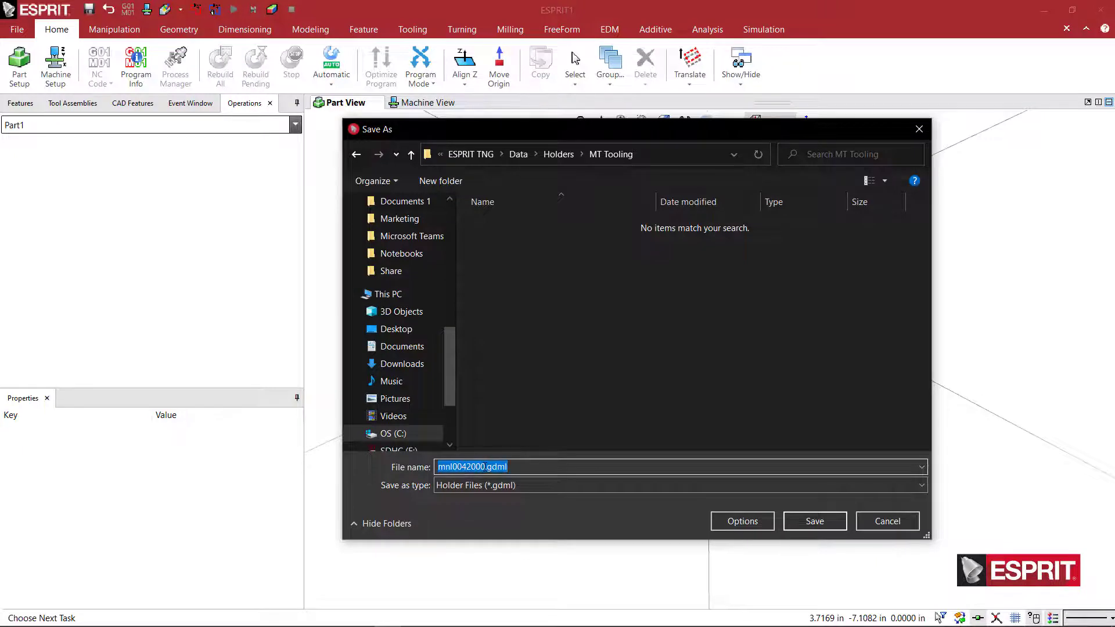
{"action": "left_click", "coordinate": [485, 467]}
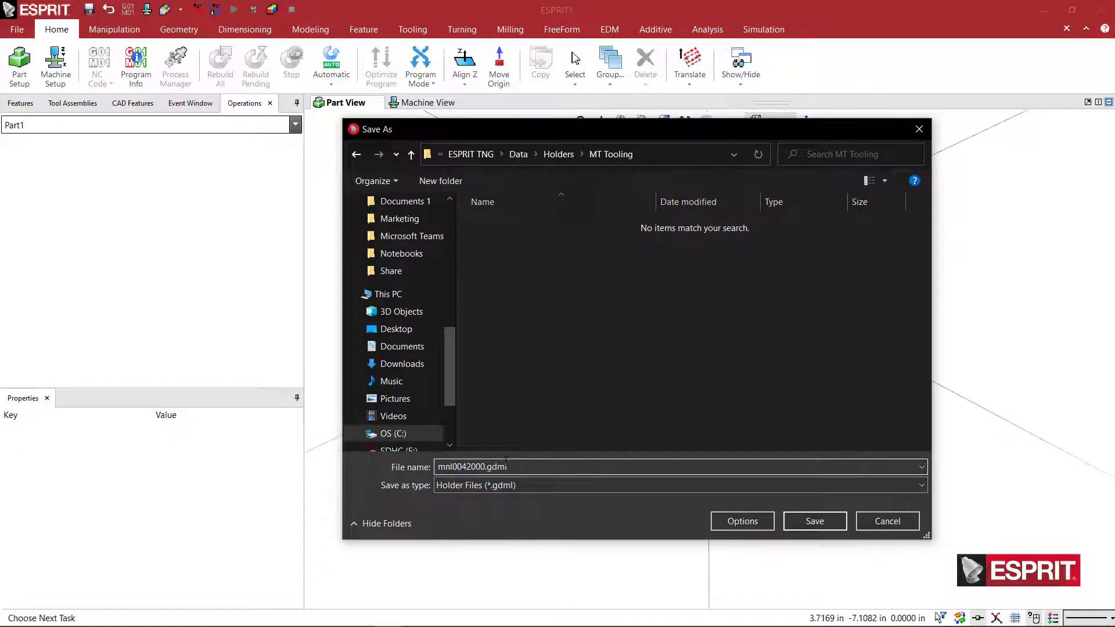
{"action": "type", "text": "OD Turn NLX"}
{"action": "left_click", "coordinate": [816, 521]}
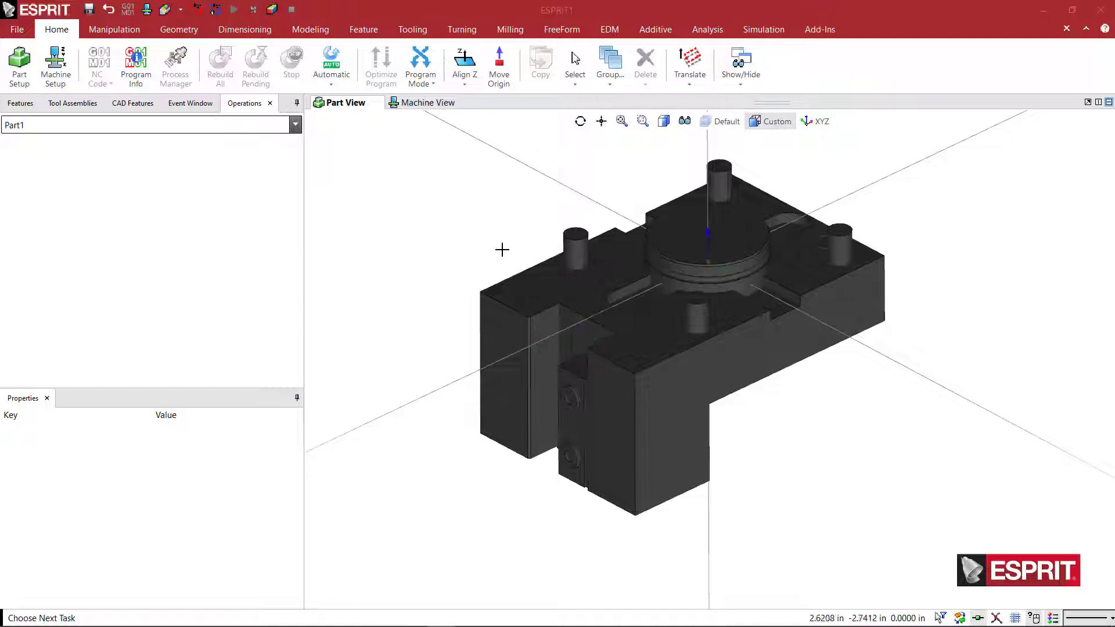
Step: Switch to Machine View, then orbit and zoom in on the lathe's tool turret
{"action": "left_click", "coordinate": [417, 104]}
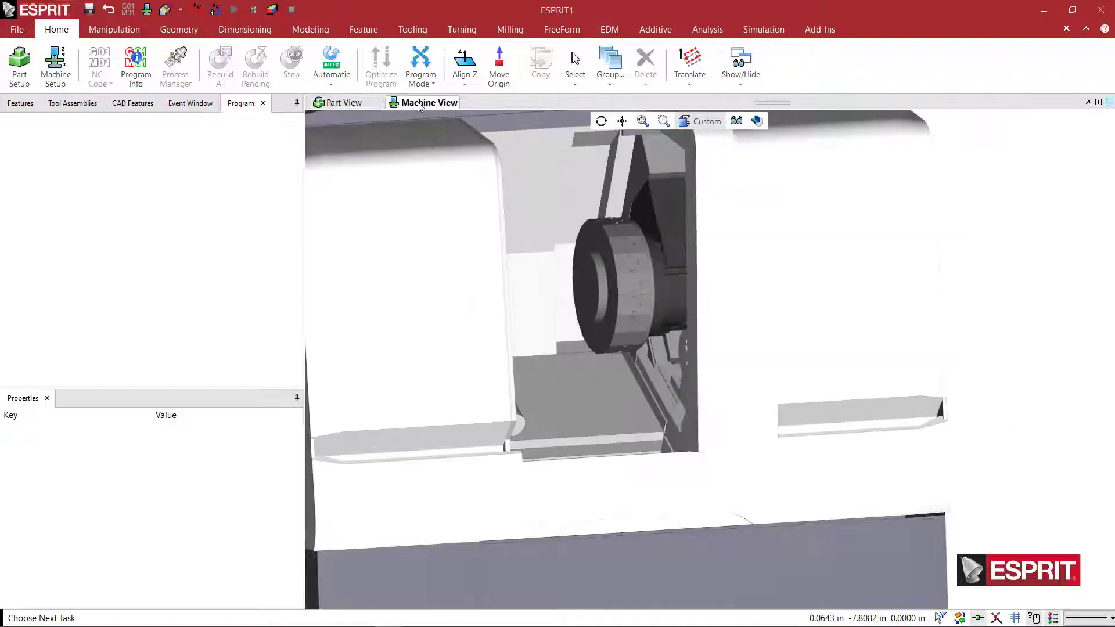
{"action": "left_click", "coordinate": [352, 103]}
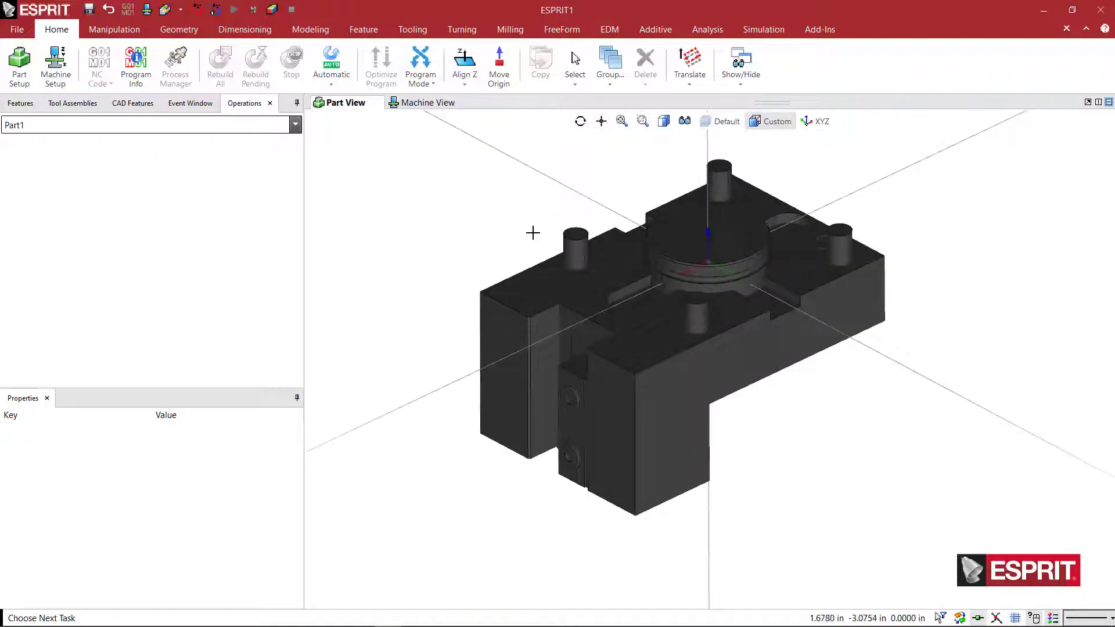
{"action": "left_click", "coordinate": [438, 104]}
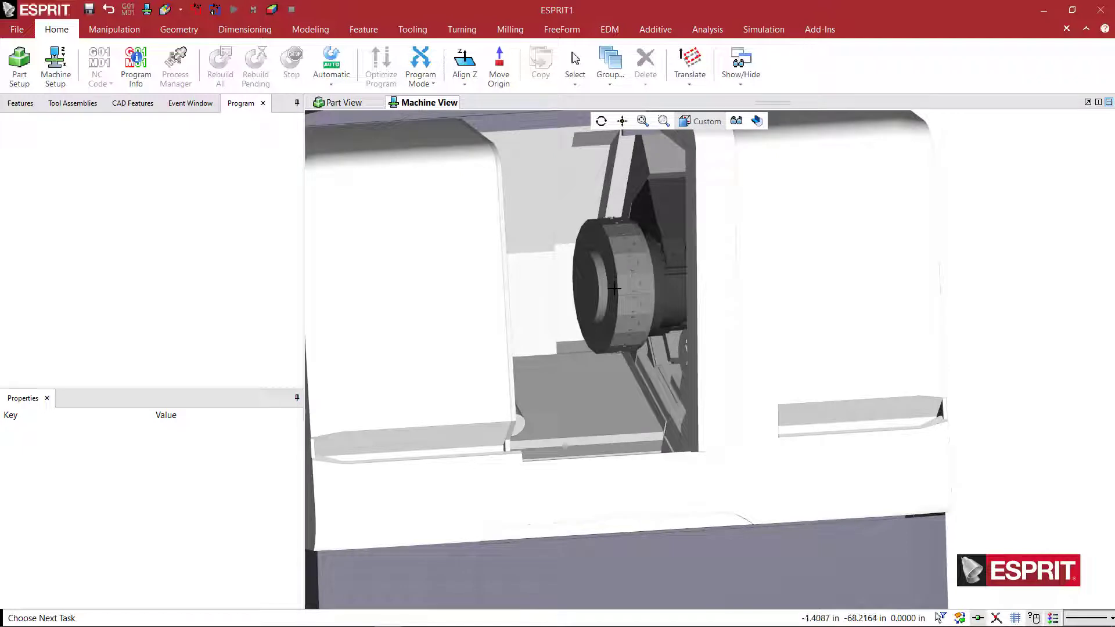
{"action": "middle_click_drag", "start_coordinate": [615, 288], "coordinate": [617, 290]}
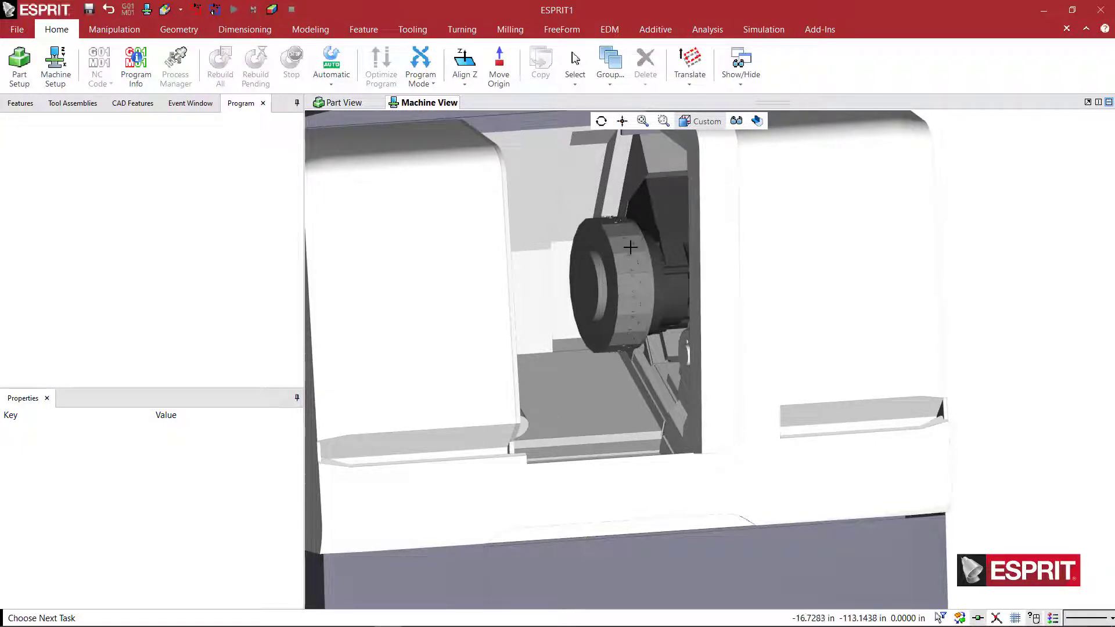
{"action": "scroll", "coordinate": [627, 273], "scroll_direction": "up", "scroll_amount": 5}
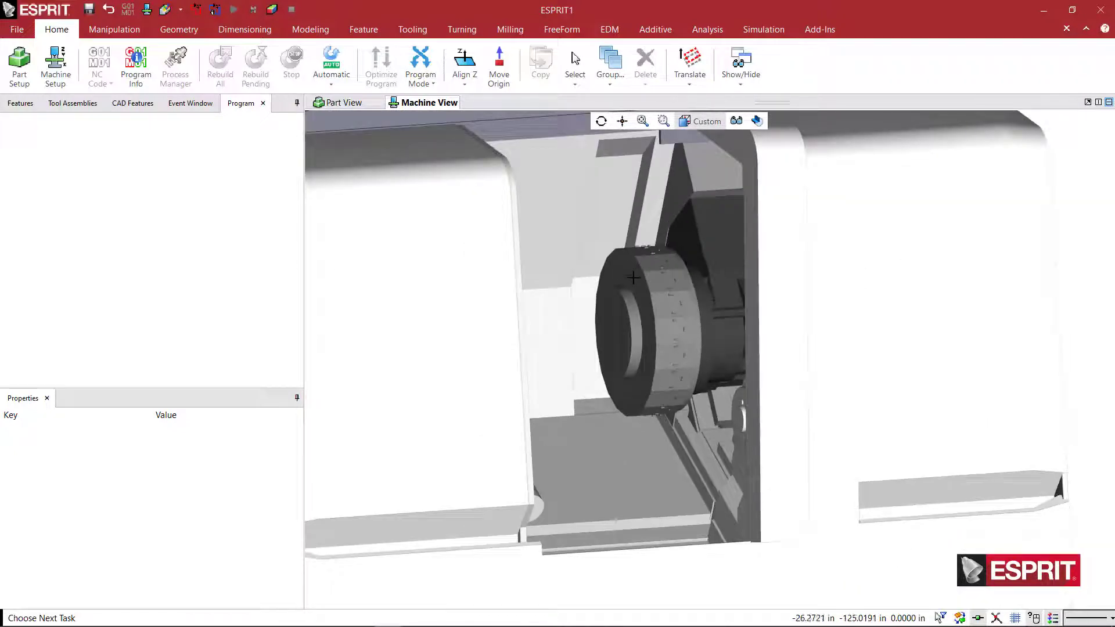
{"action": "scroll", "coordinate": [644, 305], "scroll_direction": "up", "scroll_amount": 2}
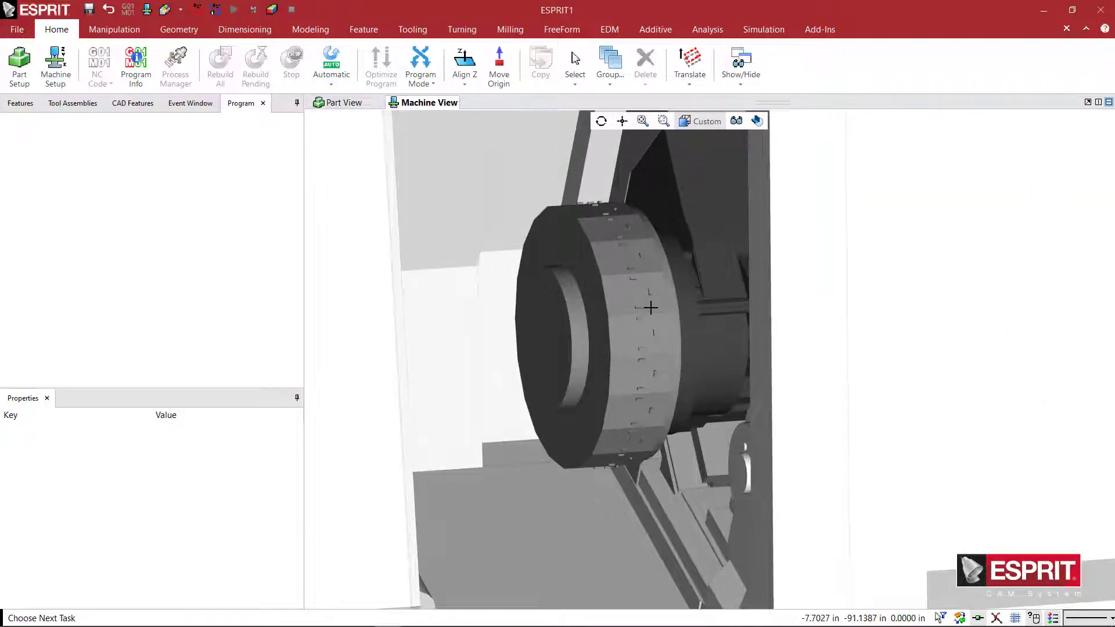
{"action": "middle_click_drag", "start_coordinate": [645, 307], "coordinate": [648, 308]}
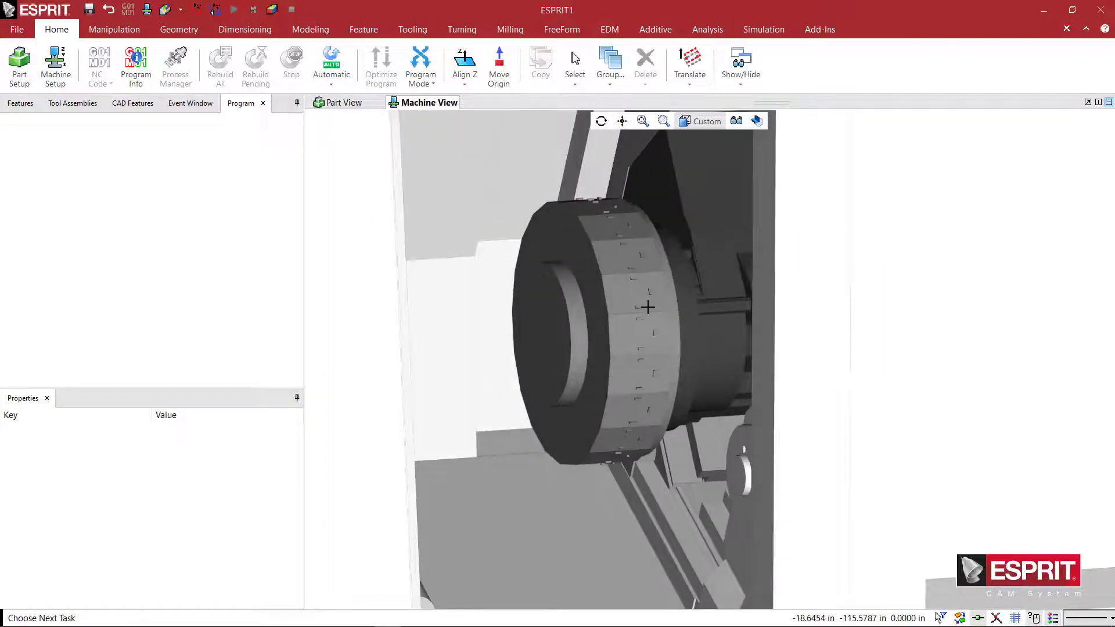
Step: Switch the machine to MORI NLX1500Y from DMGMORI_NLX(2G)_1500_SY-Mitsubishi_M730UM-20191104.mprj
{"action": "left_click", "coordinate": [55, 69]}
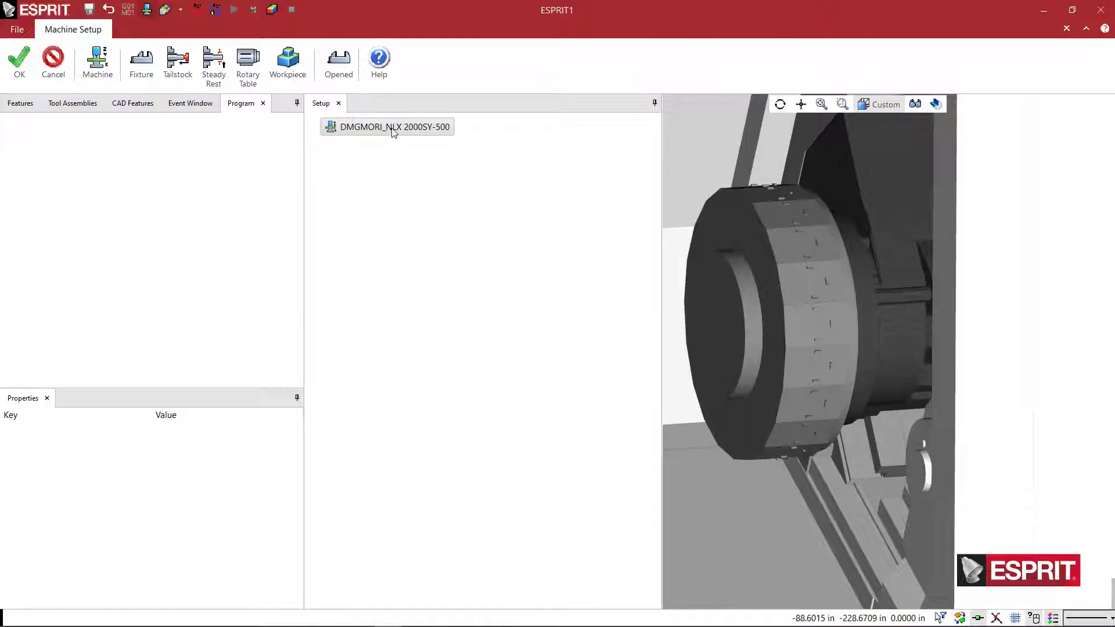
{"action": "left_click", "coordinate": [393, 133]}
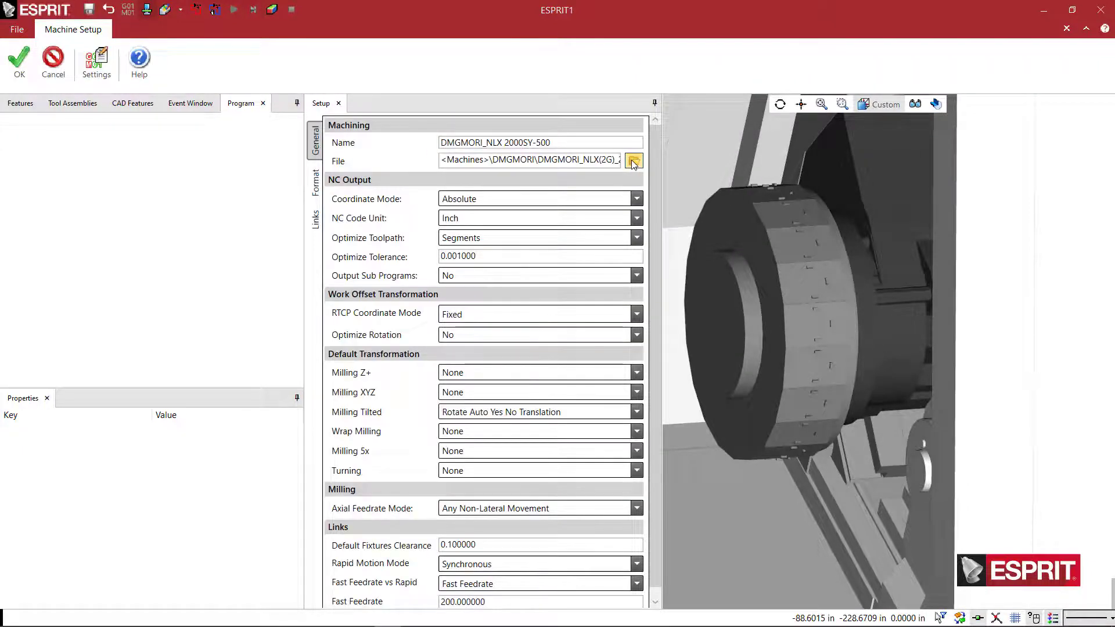
{"action": "left_click", "coordinate": [634, 161]}
{"action": "left_click", "coordinate": [569, 224]}
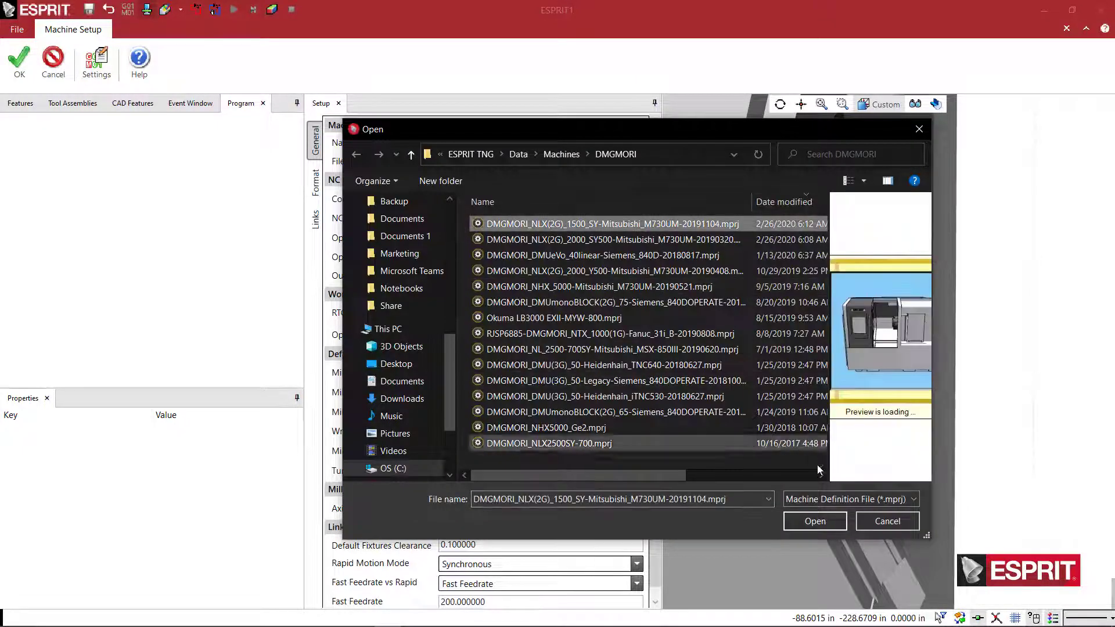
{"action": "left_click", "coordinate": [814, 521]}
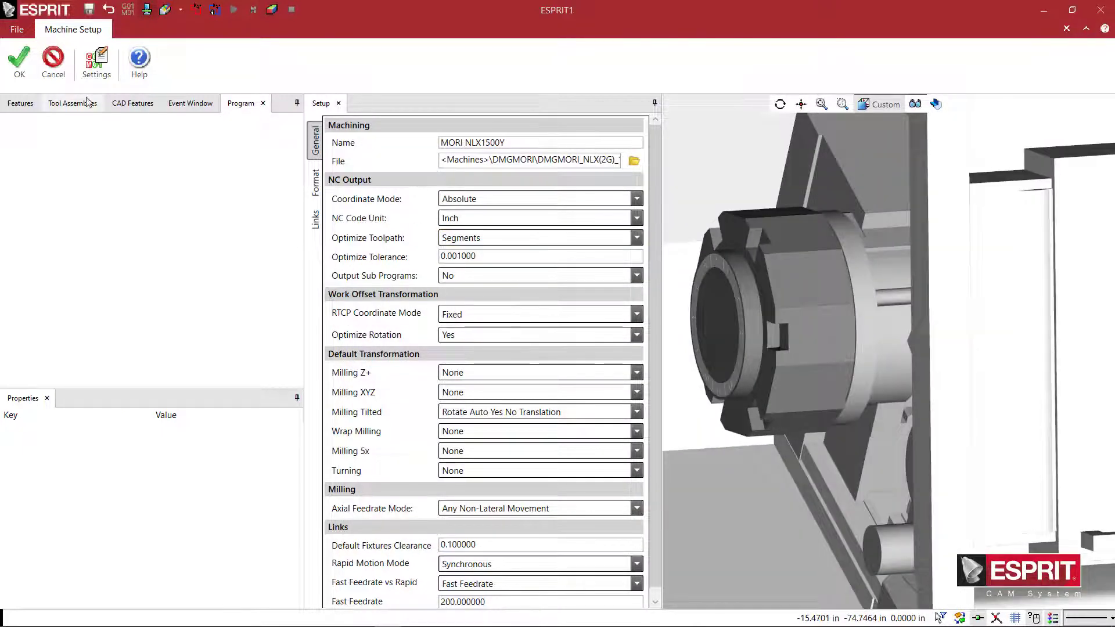
{"action": "left_click", "coordinate": [19, 61]}
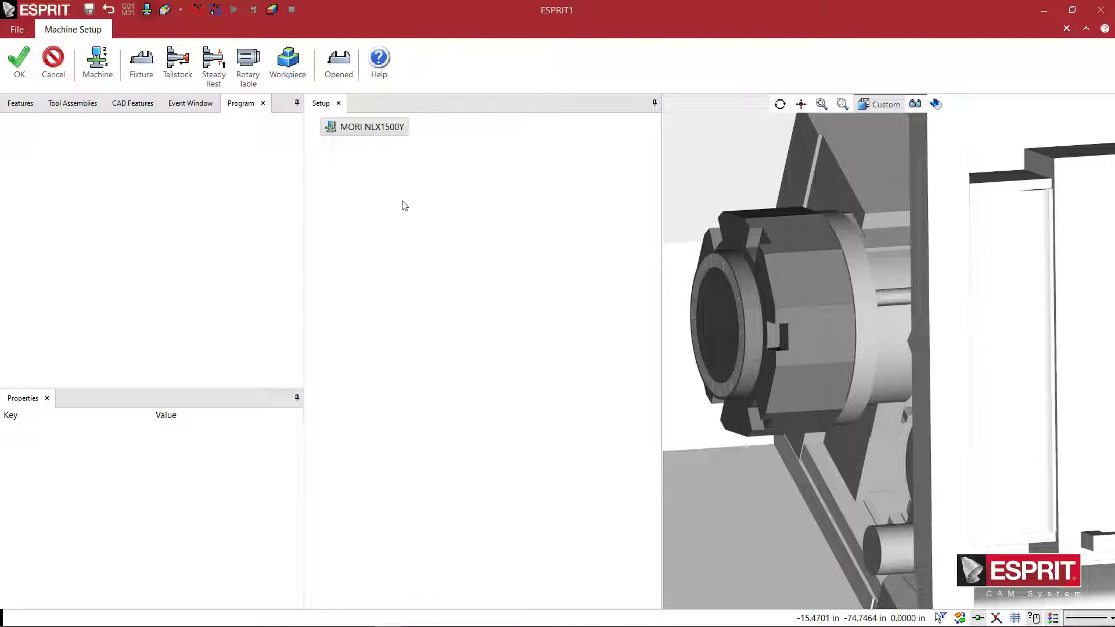
{"action": "left_click", "coordinate": [19, 61]}
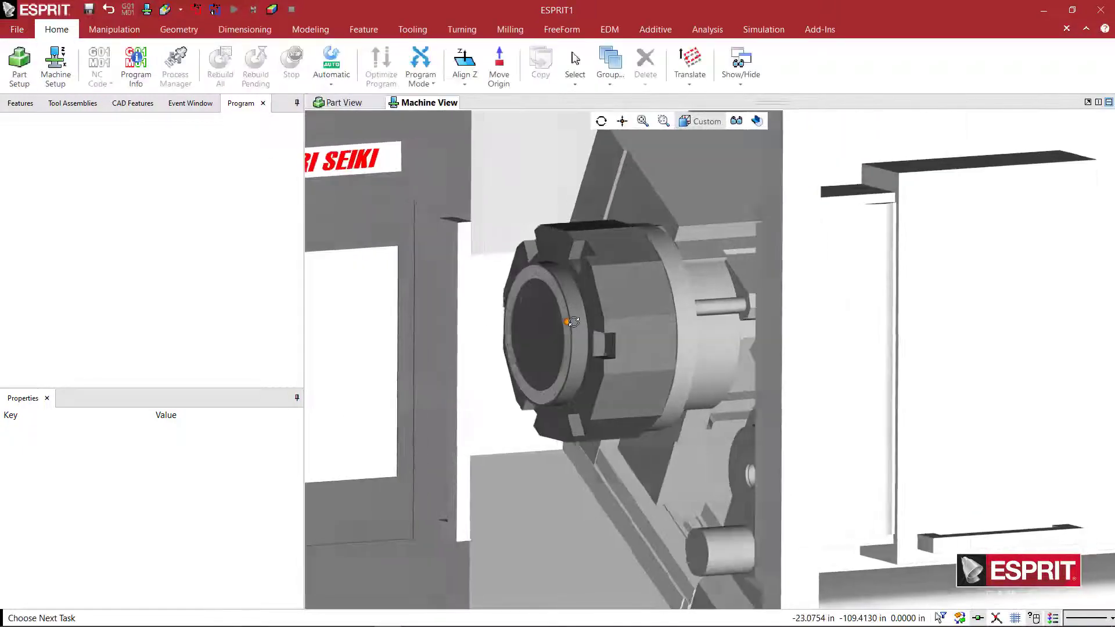
Step: Show the machine components and orbit to an overall view of the NLX1500Y
{"action": "scroll", "coordinate": [574, 322], "scroll_direction": "down", "scroll_amount": 3}
{"action": "scroll", "coordinate": [574, 322], "scroll_direction": "up", "scroll_amount": 3}
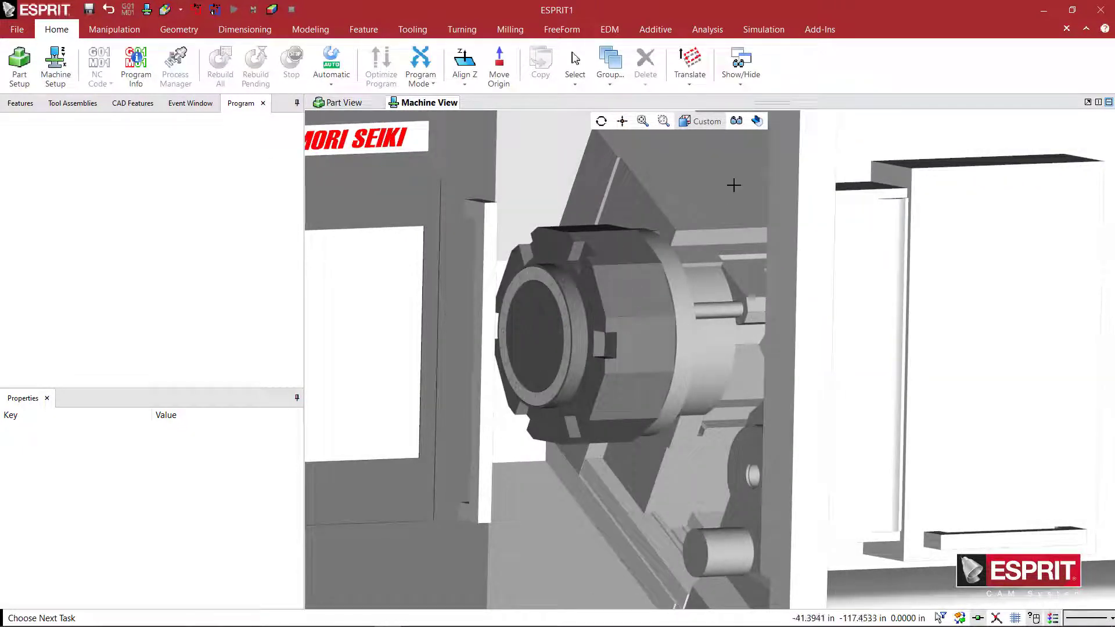
{"action": "left_click", "coordinate": [736, 120]}
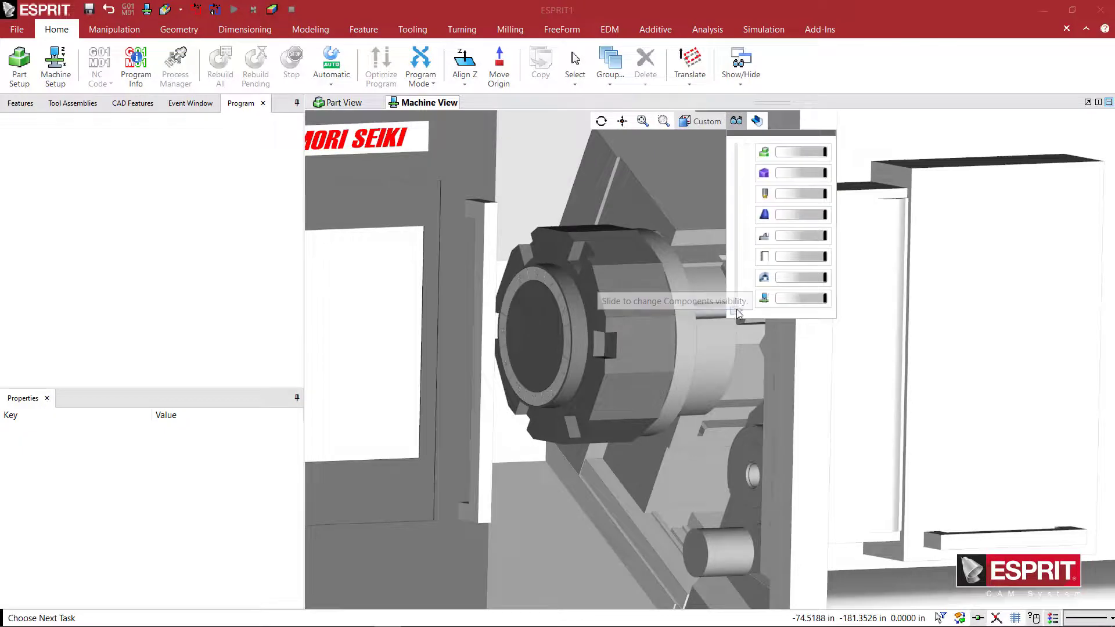
{"action": "scroll", "coordinate": [737, 314], "scroll_direction": "down", "scroll_amount": 3}
{"action": "middle_click_drag", "start_coordinate": [736, 314], "coordinate": [689, 344]}
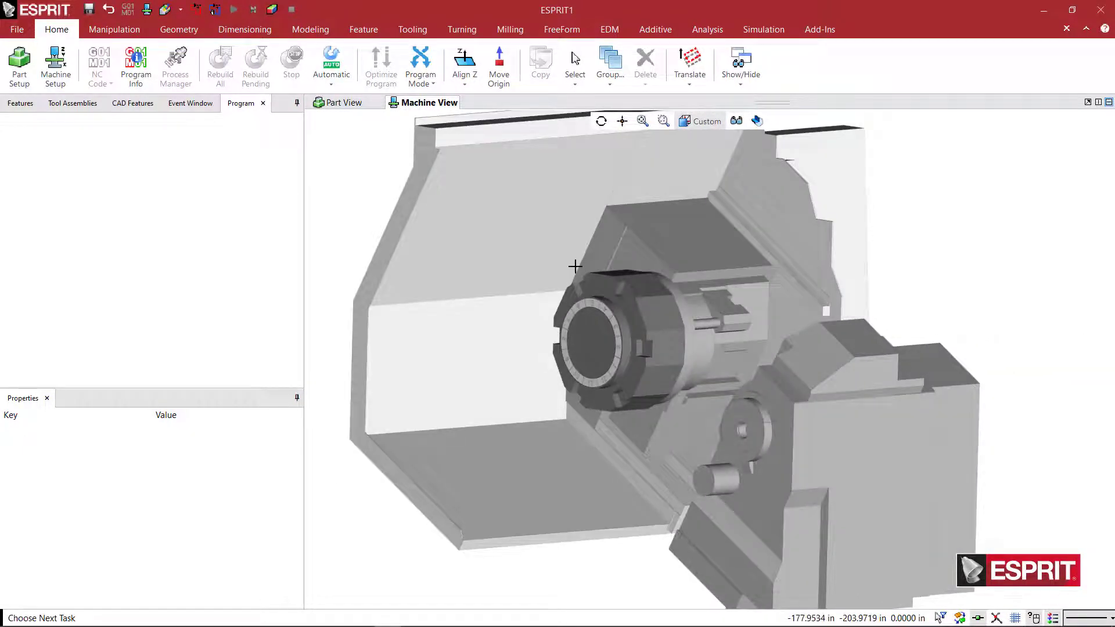
Step: Mount the mnl0042000 OD Turn NLX holder on Station 2 of the turret
{"action": "left_click", "coordinate": [74, 107]}
{"action": "right_click", "coordinate": [78, 155]}
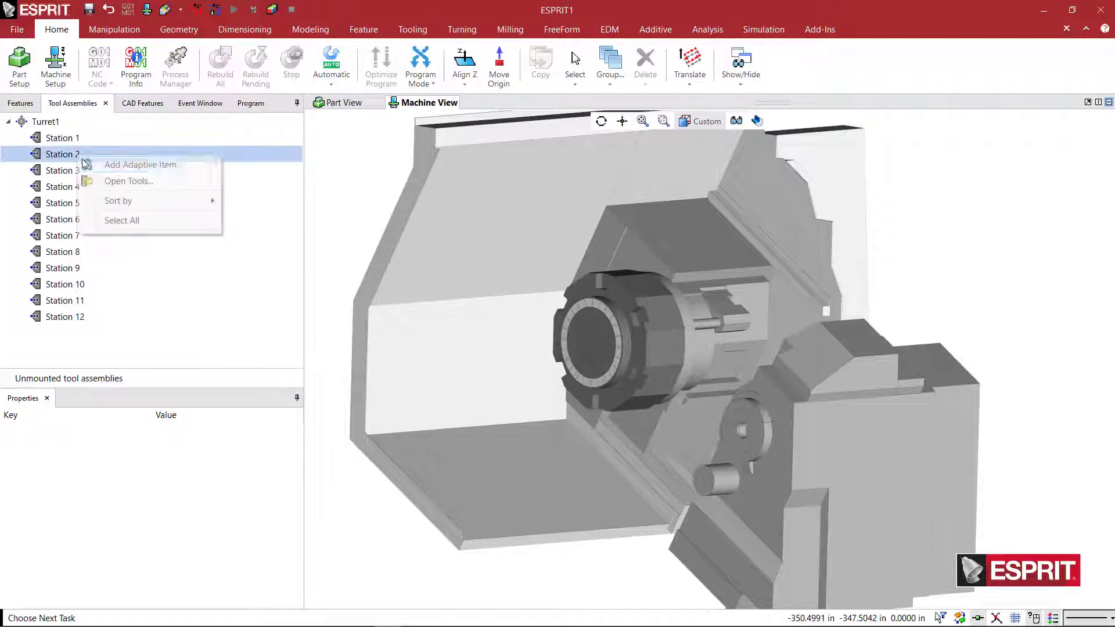
{"action": "left_click", "coordinate": [107, 167]}
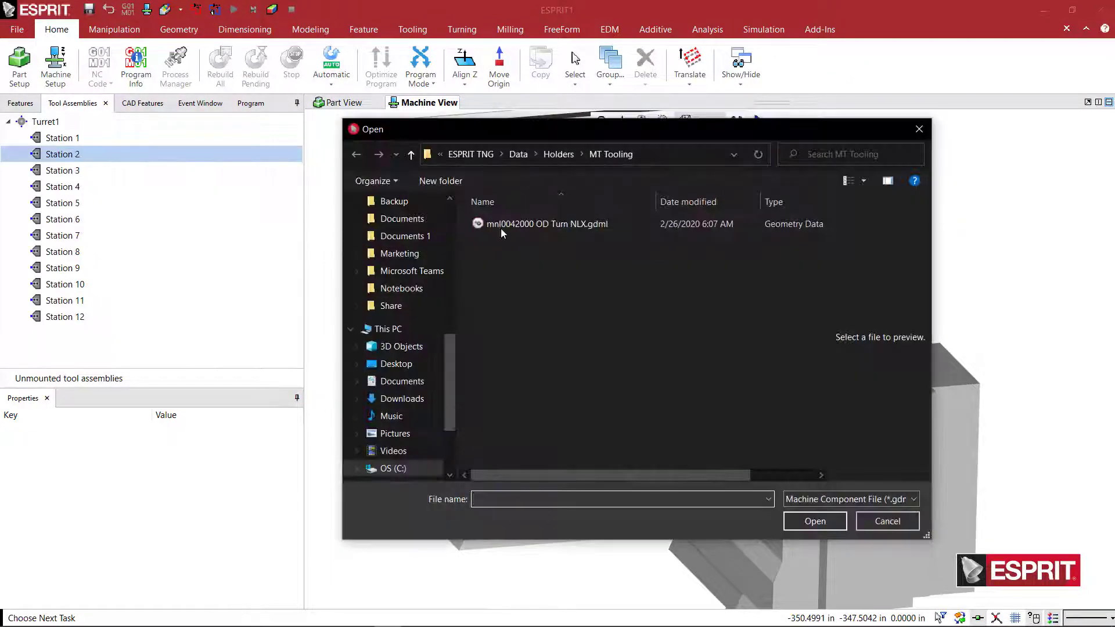
{"action": "left_click", "coordinate": [549, 225]}
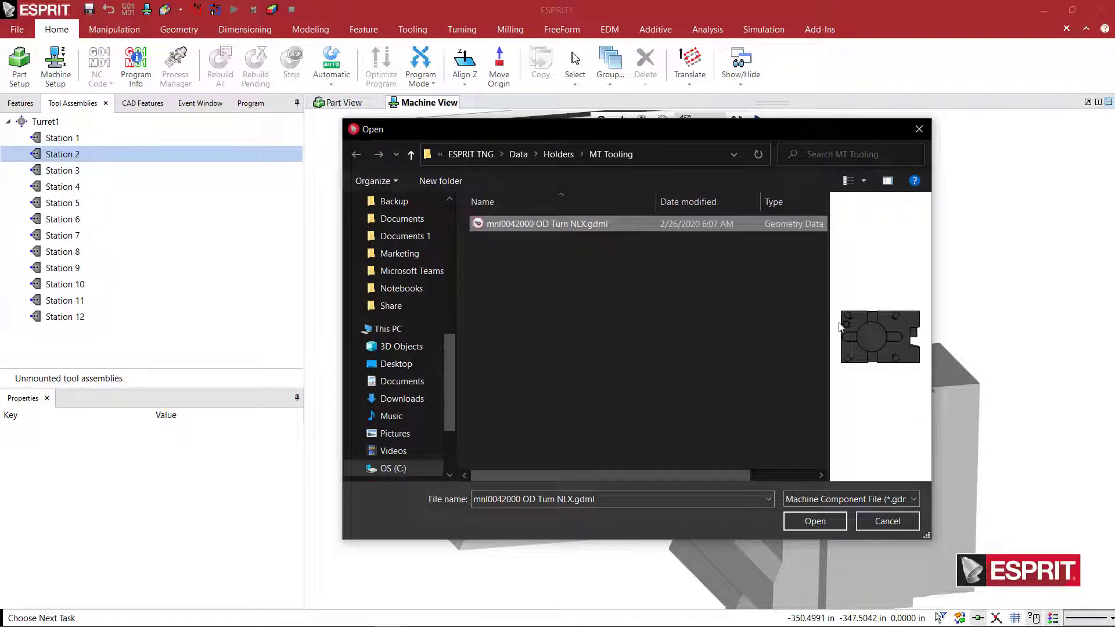
{"action": "left_click_drag", "start_coordinate": [873, 425], "coordinate": [905, 406]}
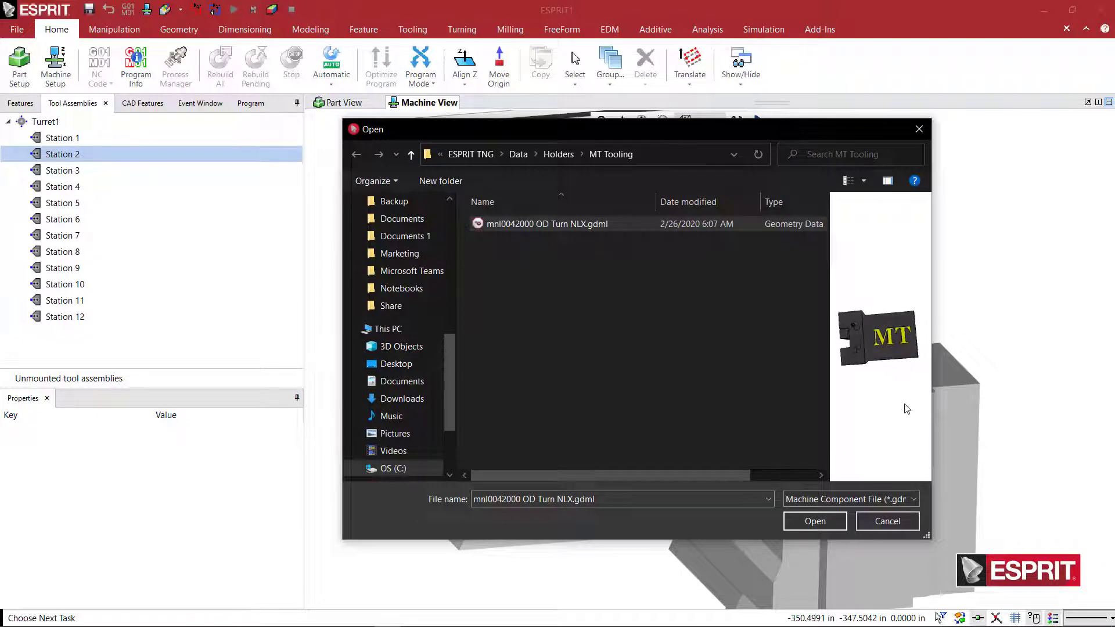
{"action": "left_click", "coordinate": [814, 521]}
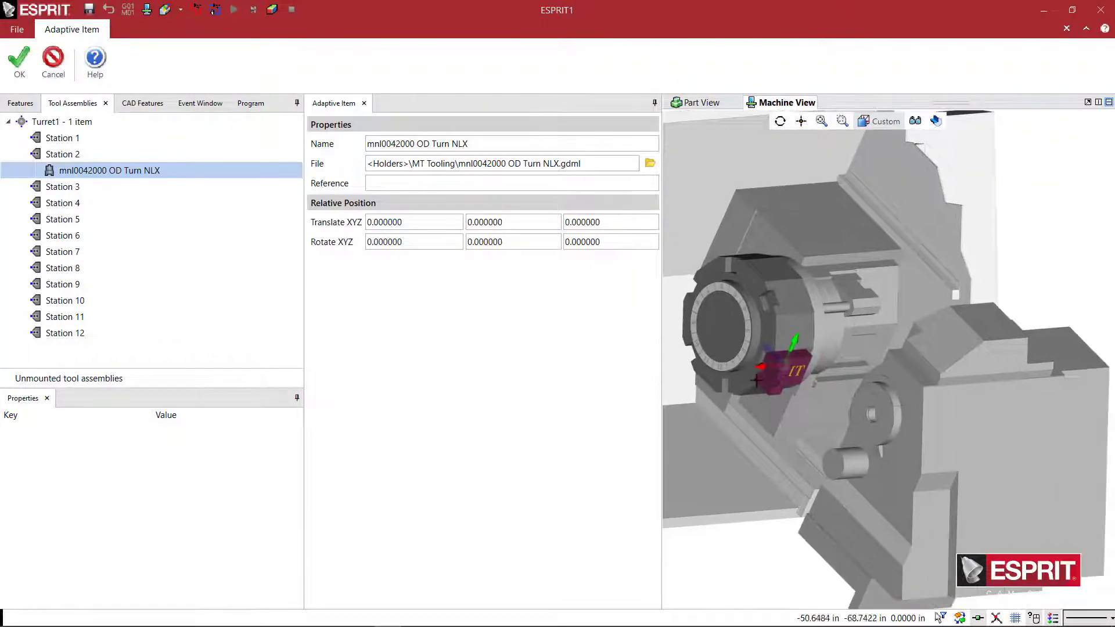
Step: Orbit and zoom the machine view to inspect the MT holder from above
{"action": "middle_click_drag", "start_coordinate": [757, 381], "coordinate": [738, 382]}
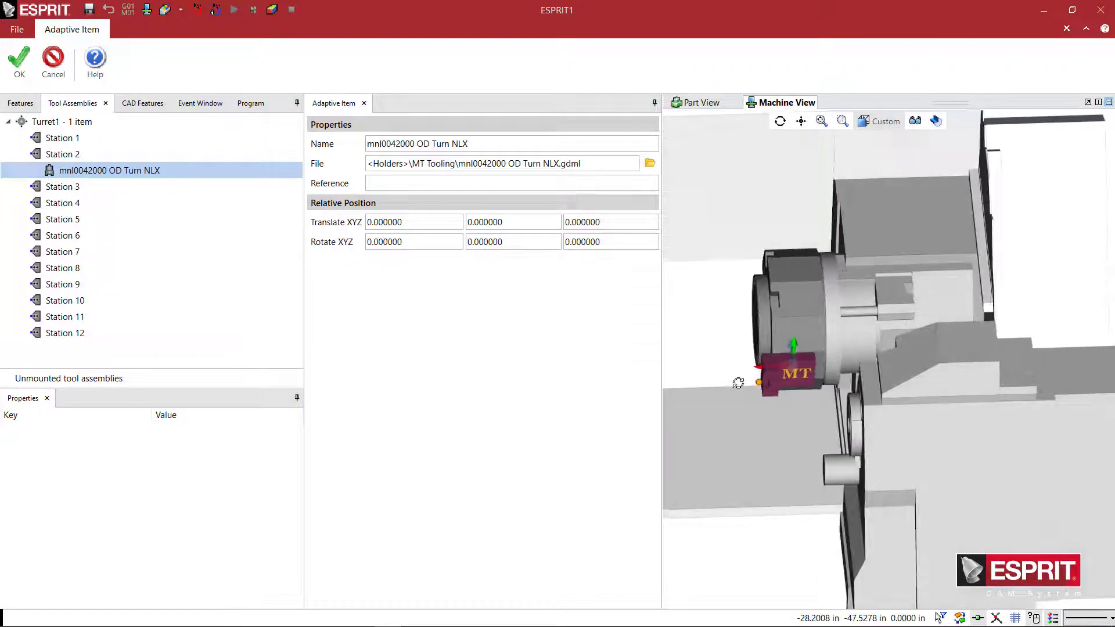
{"action": "scroll", "coordinate": [746, 375], "scroll_direction": "up", "scroll_amount": 2}
{"action": "scroll", "coordinate": [779, 369], "scroll_direction": "up", "scroll_amount": 5}
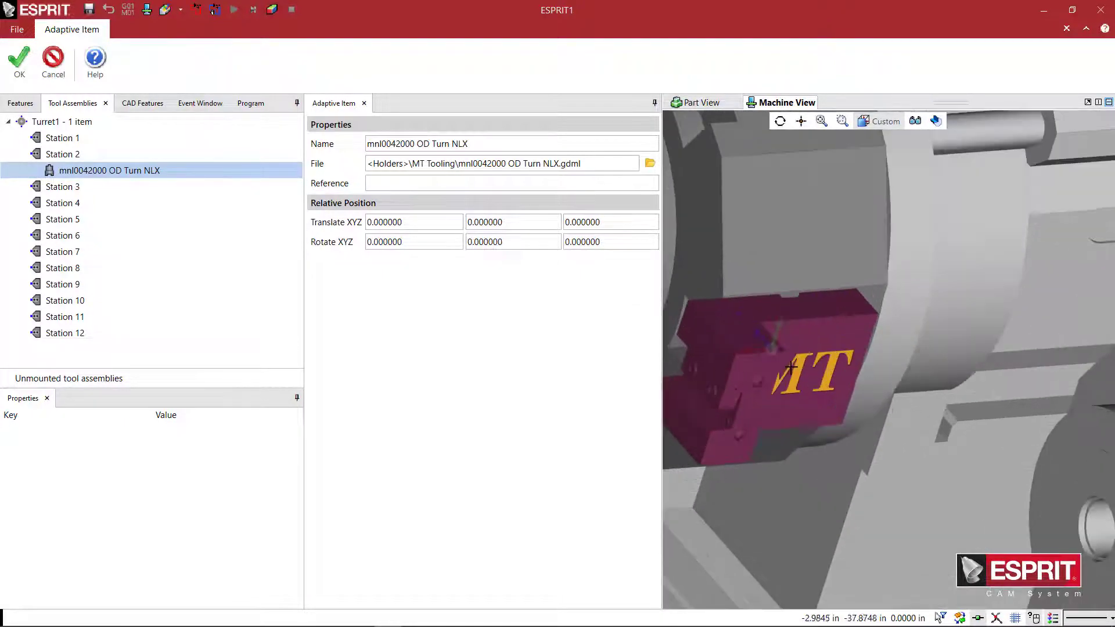
{"action": "middle_click_drag", "start_coordinate": [779, 370], "coordinate": [796, 355]}
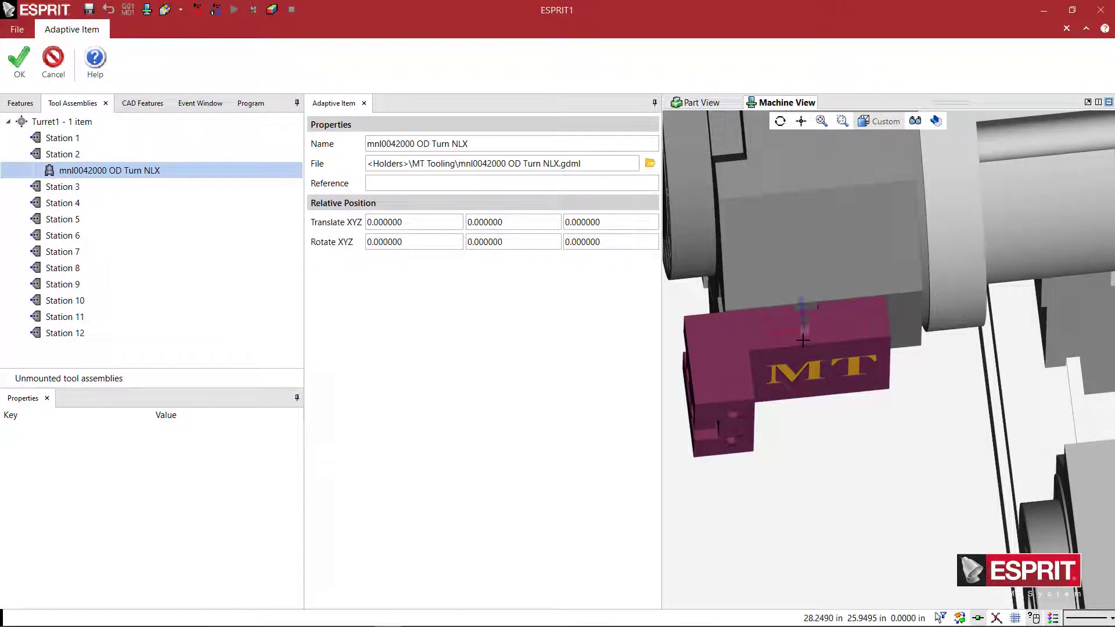
Step: Bring the NLX brochure PDF forward to page 10's turret close-up
{"action": "key", "text": "alt+Tab"}
{"action": "key", "text": "alt+Tab"}
{"action": "key", "text": "alt+Tab"}
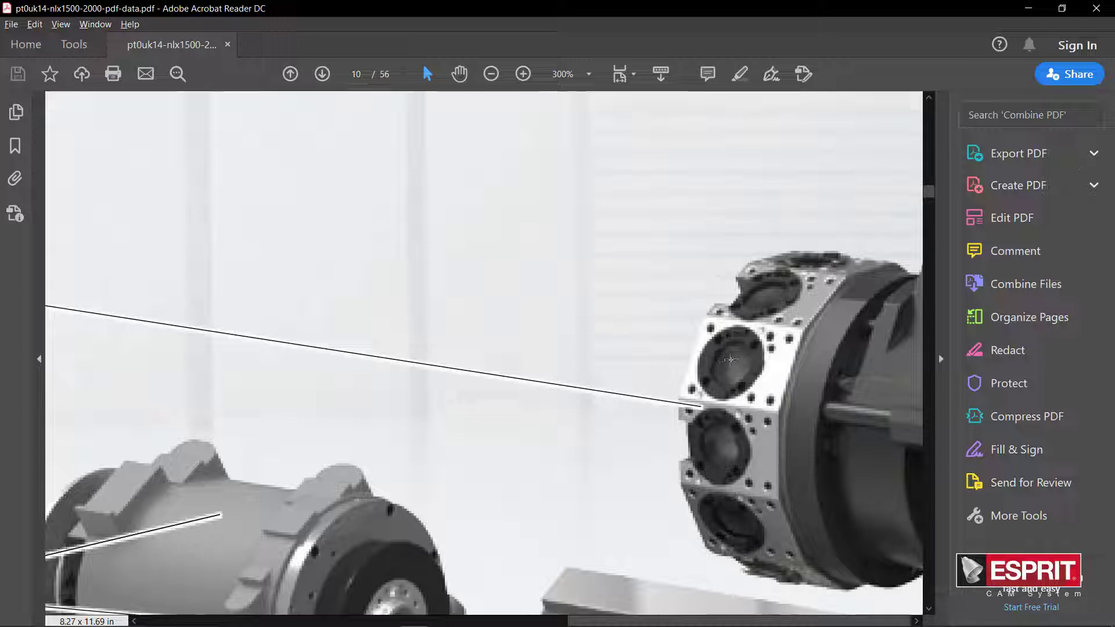
Step: Confirm the Station 2 holder placement and inspect it in Part View and Machine View
{"action": "key", "text": "alt+Tab"}
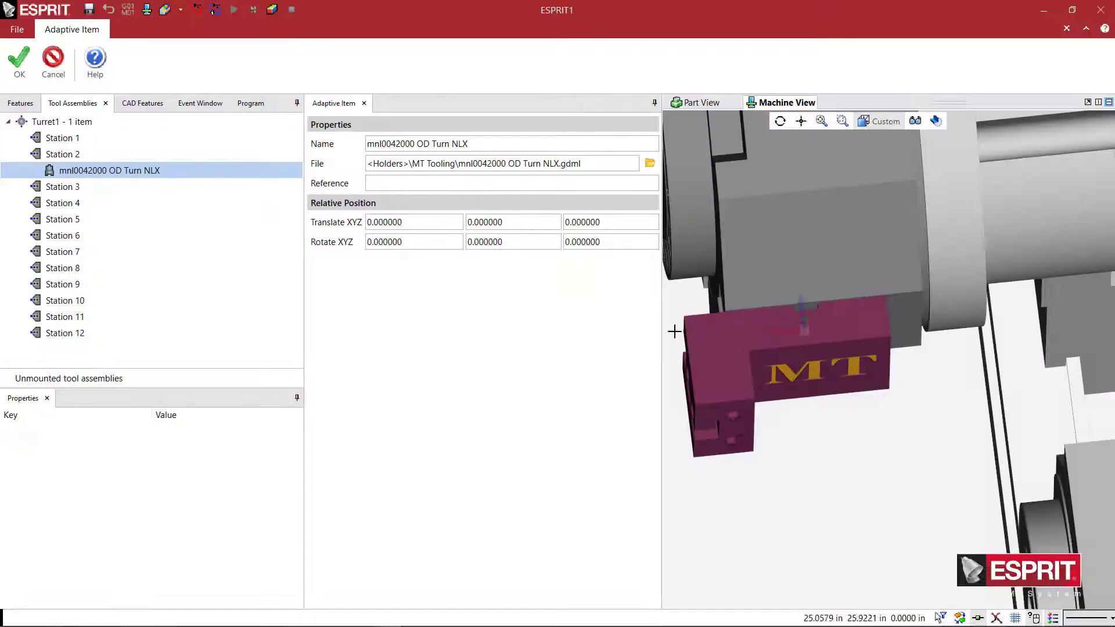
{"action": "left_click", "coordinate": [19, 59]}
{"action": "left_click", "coordinate": [344, 103]}
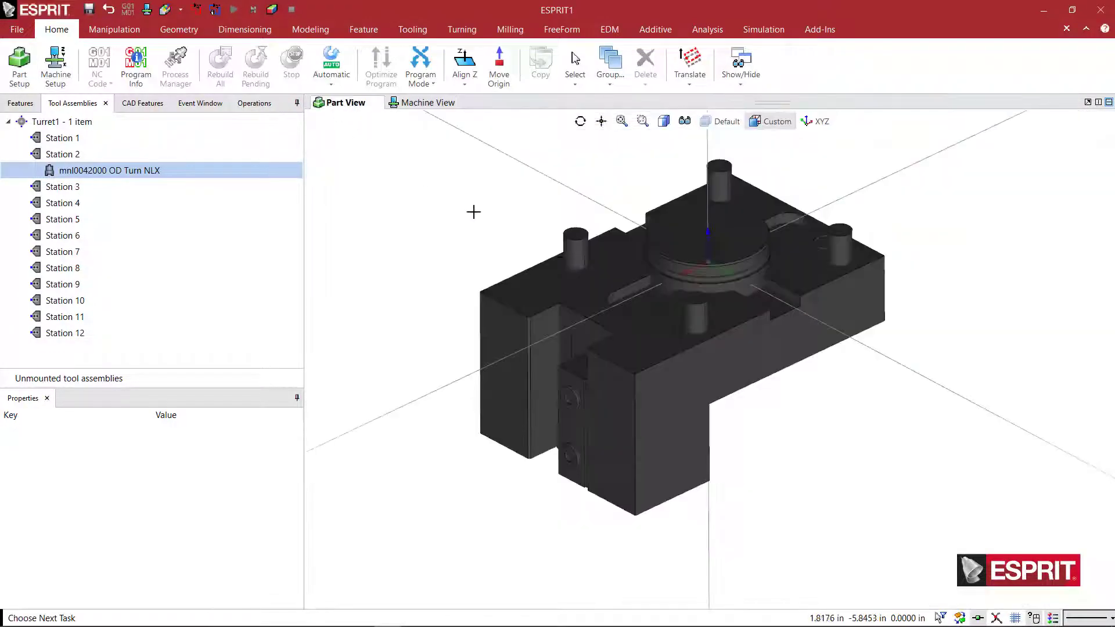
{"action": "middle_click_drag", "start_coordinate": [791, 405], "coordinate": [759, 395]}
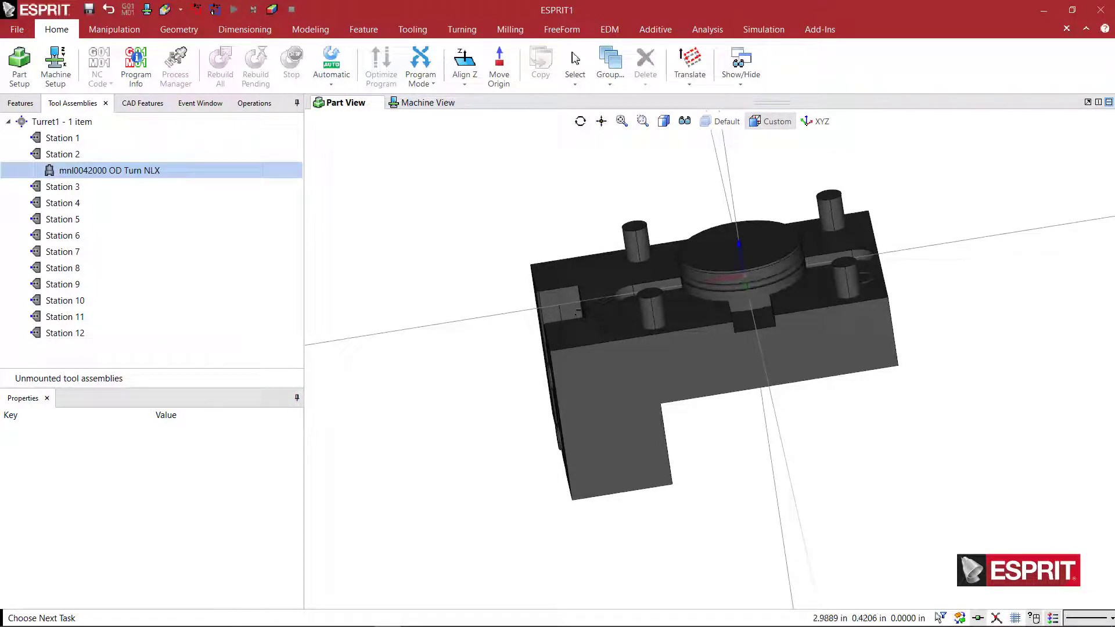
{"action": "left_click", "coordinate": [427, 105]}
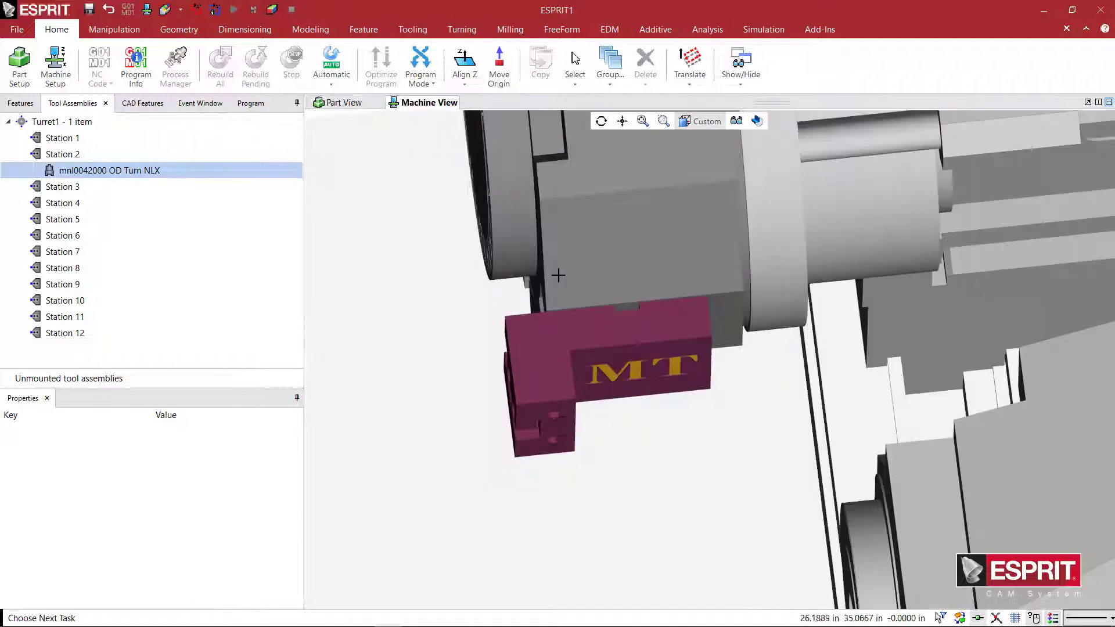
{"action": "mouse_move", "coordinate": [466, 379]}
{"action": "middle_mouse_down"}
{"action": "mouse_move", "coordinate": [468, 391]}
{"action": "mouse_move", "coordinate": [472, 377]}
{"action": "middle_mouse_up"}
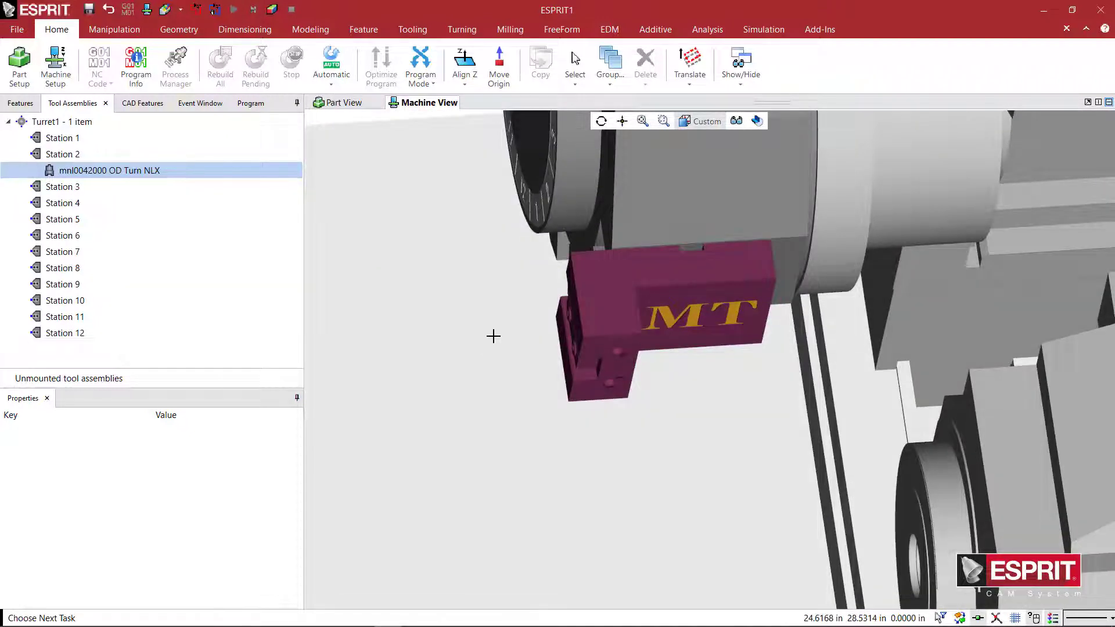
Step: Add a turning tool to the Station 2 MT holder and orbit closer to inspect it
{"action": "right_click", "coordinate": [131, 171]}
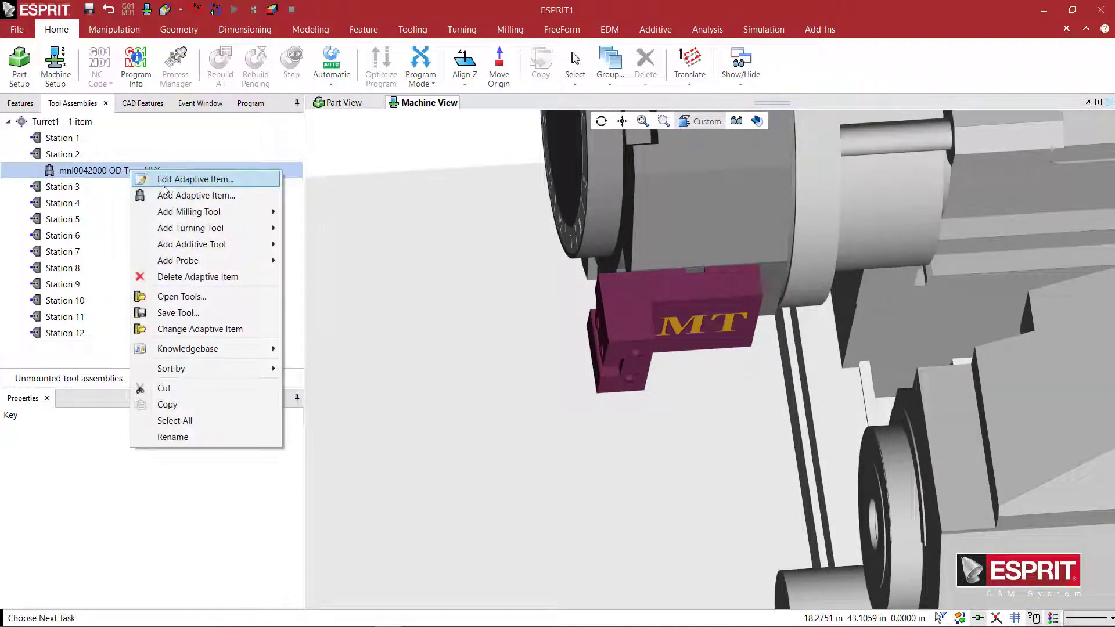
{"action": "mouse_move", "coordinate": [238, 234]}
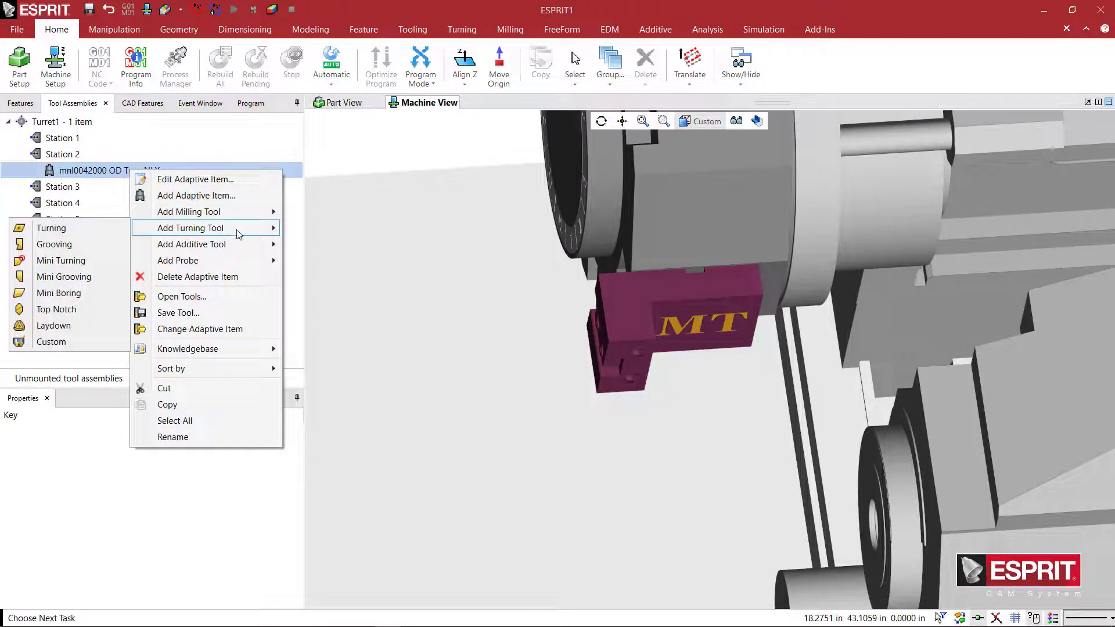
{"action": "left_click", "coordinate": [111, 231]}
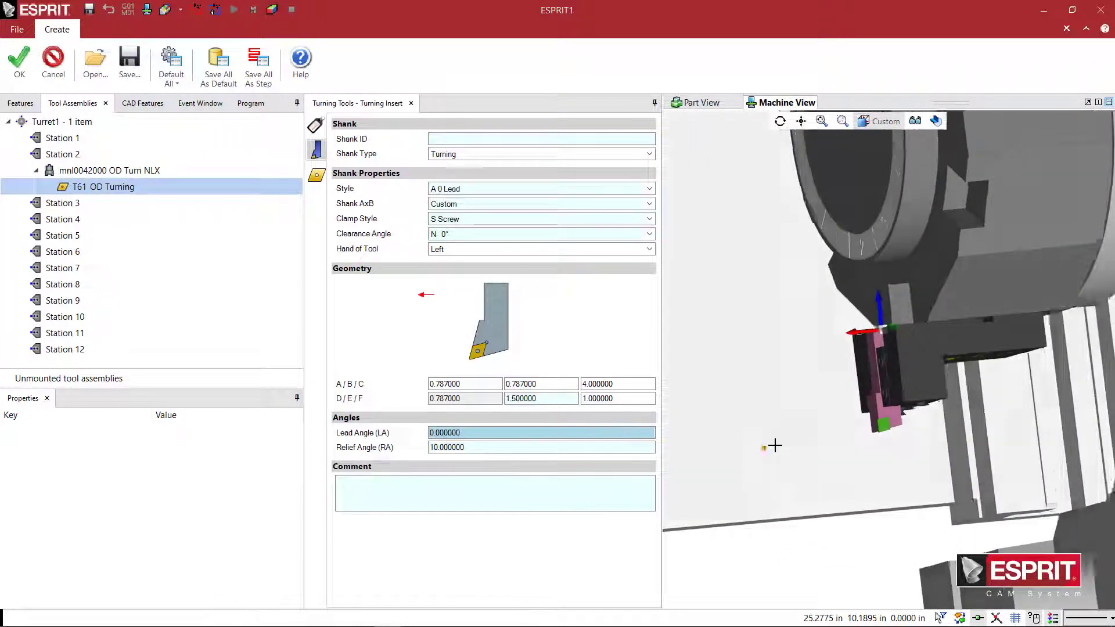
{"action": "middle_click_drag", "start_coordinate": [775, 446], "coordinate": [803, 327]}
{"action": "scroll", "coordinate": [793, 381], "scroll_direction": "up", "scroll_amount": 5}
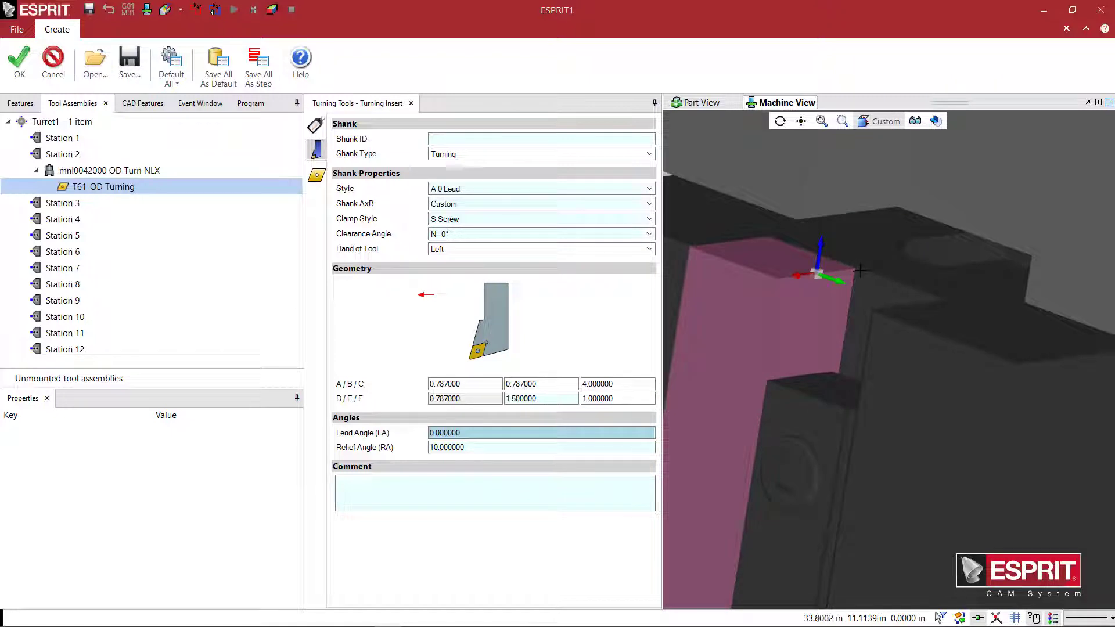
{"action": "middle_click_drag", "start_coordinate": [860, 271], "coordinate": [808, 376]}
{"action": "scroll", "coordinate": [848, 417], "scroll_direction": "down", "scroll_amount": 3}
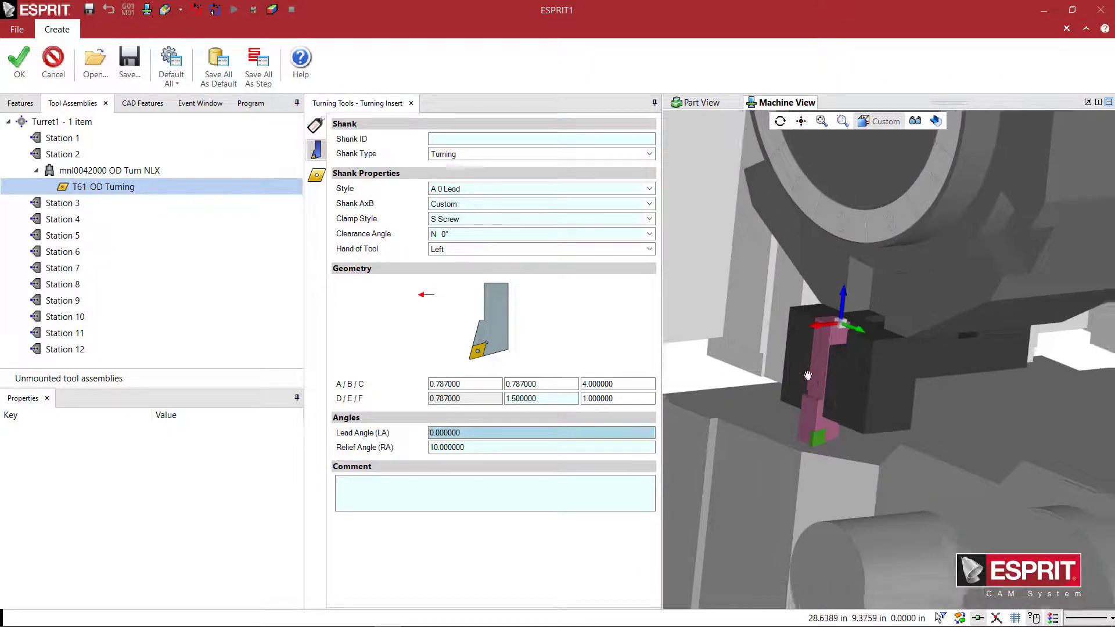
{"action": "scroll", "coordinate": [818, 415], "scroll_direction": "up", "scroll_amount": 2}
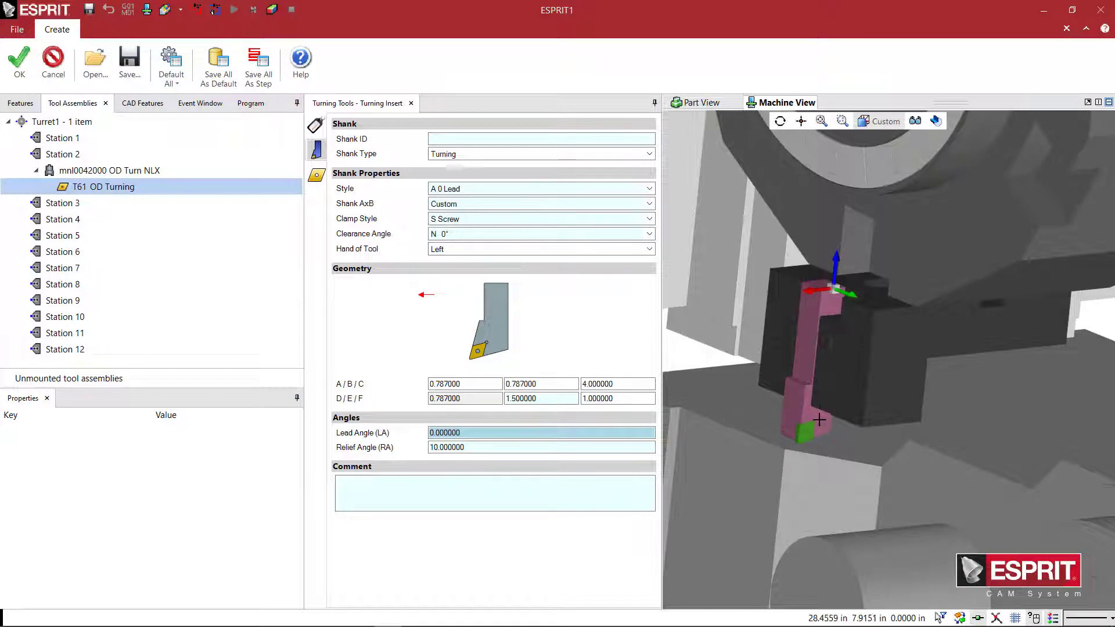
Step: Orbit and zoom the turret to check the station numbers
{"action": "mouse_move", "coordinate": [836, 400]}
{"action": "middle_mouse_down"}
{"action": "mouse_move", "coordinate": [851, 399]}
{"action": "mouse_move", "coordinate": [836, 401]}
{"action": "middle_mouse_up"}
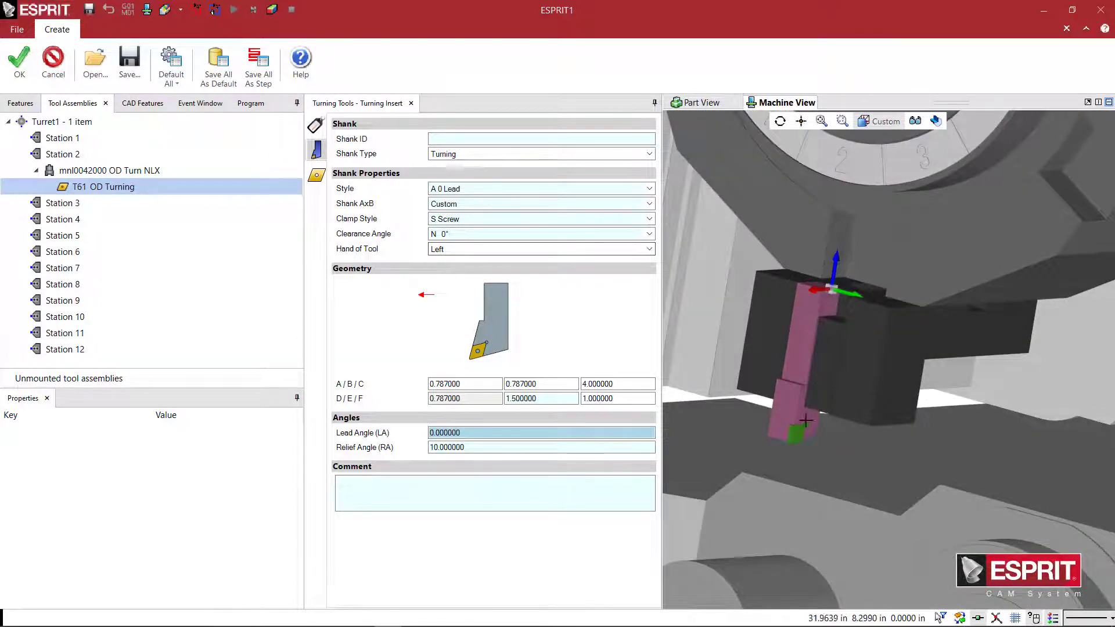
{"action": "scroll", "coordinate": [800, 436], "scroll_direction": "up", "scroll_amount": 3}
{"action": "scroll", "coordinate": [805, 437], "scroll_direction": "down", "scroll_amount": 3}
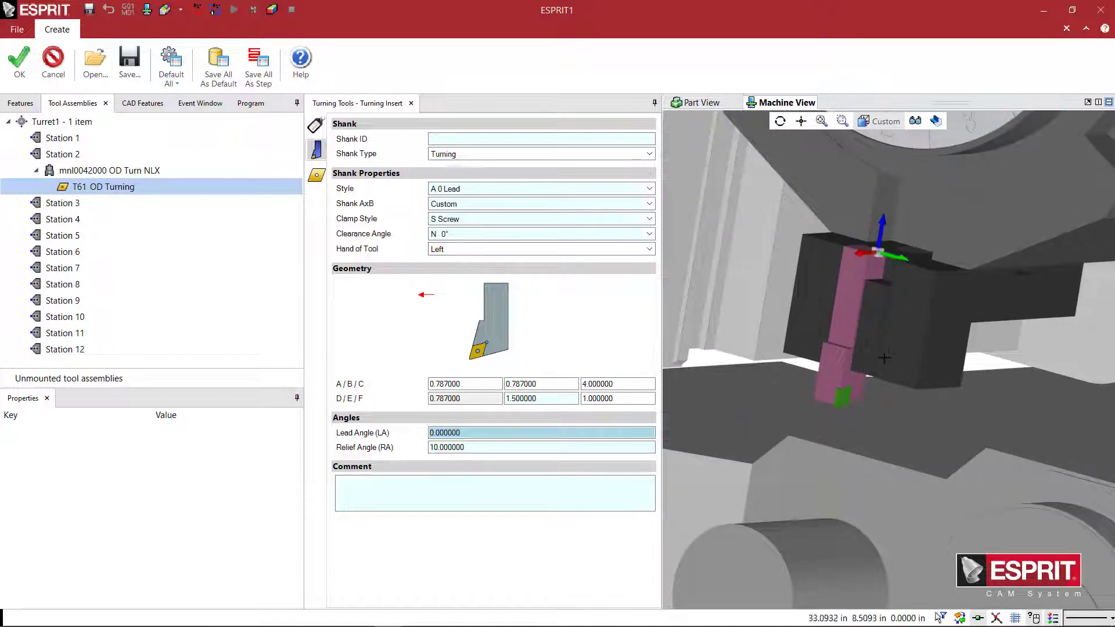
{"action": "scroll", "coordinate": [891, 349], "scroll_direction": "up", "scroll_amount": 3}
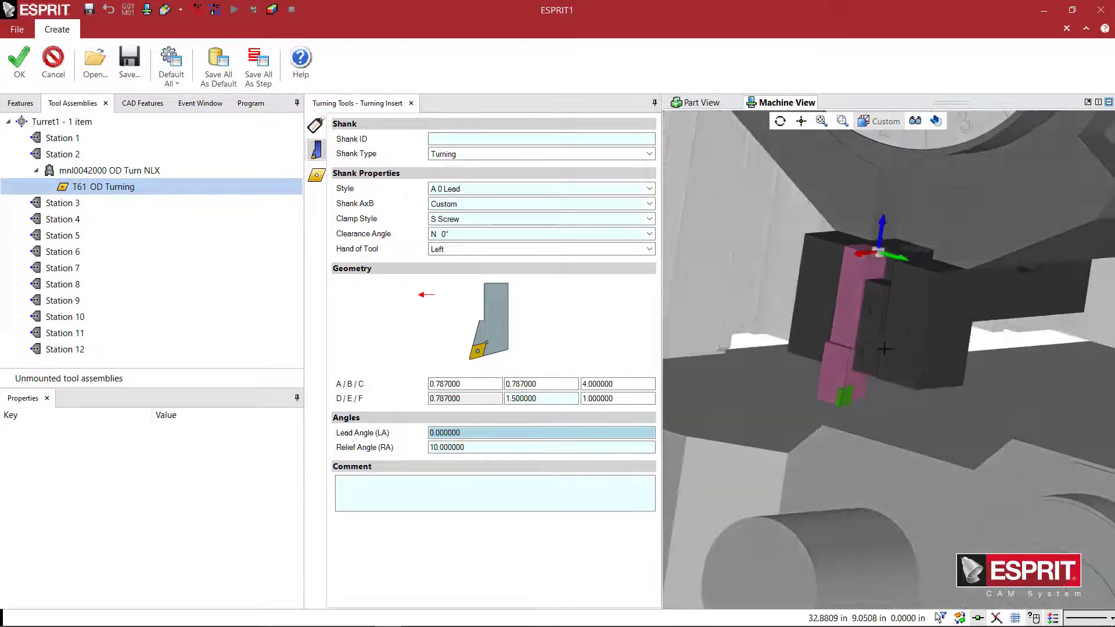
{"action": "scroll", "coordinate": [883, 349], "scroll_direction": "up", "scroll_amount": 2}
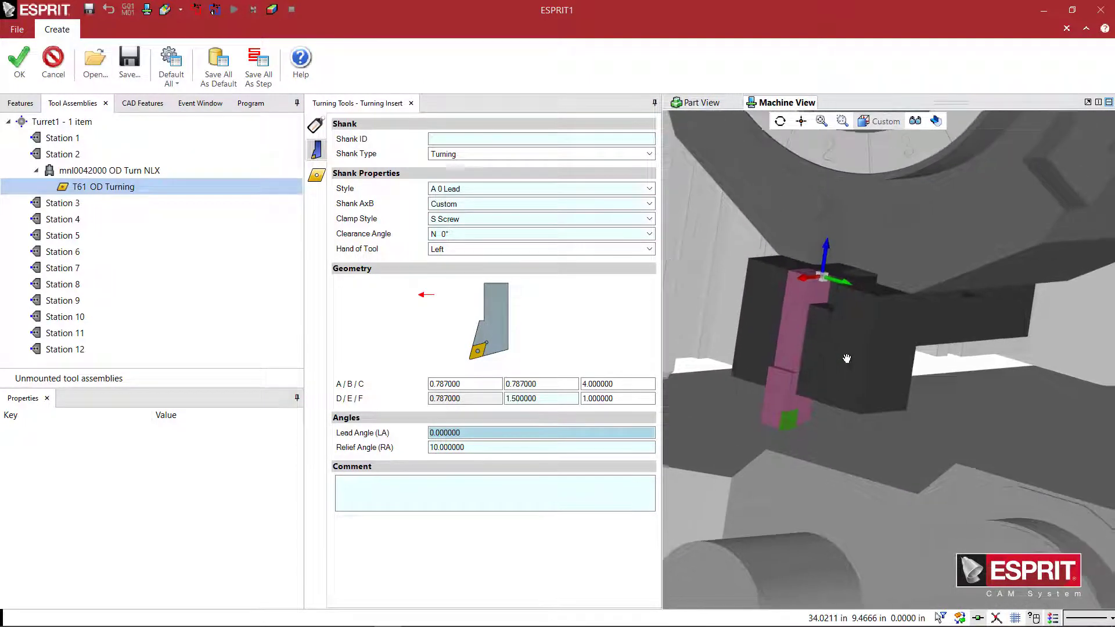
Step: Confirm the T61 OD Turning tool and view the turret with the MT holder
{"action": "left_click", "coordinate": [20, 64]}
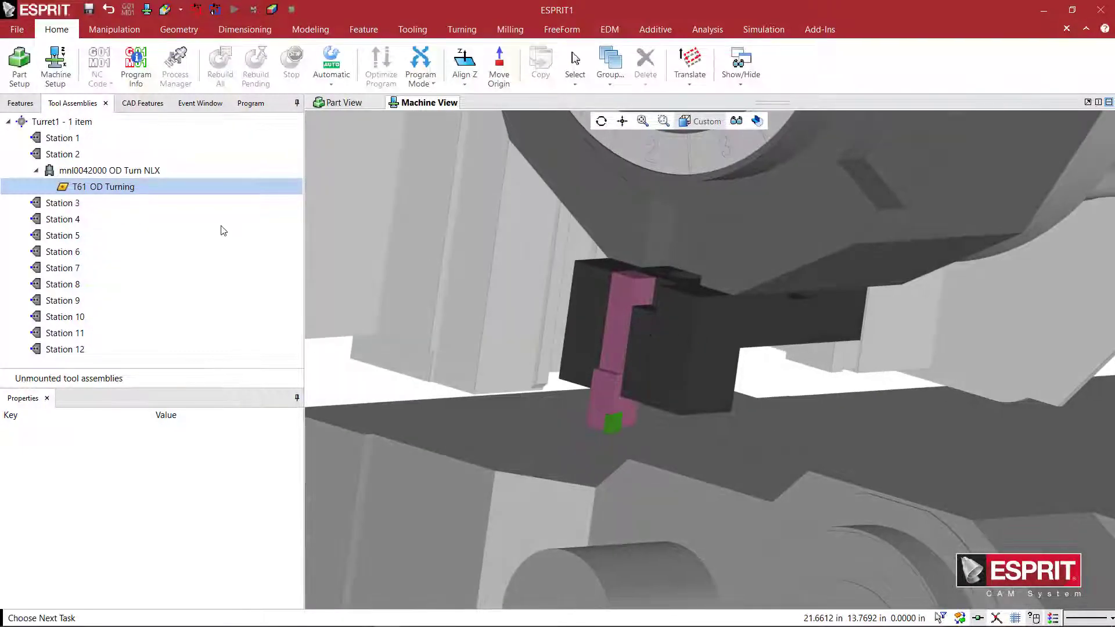
{"action": "left_click", "coordinate": [221, 226]}
{"action": "middle_click_drag", "start_coordinate": [534, 331], "coordinate": [544, 241]}
{"action": "scroll", "coordinate": [635, 377], "scroll_direction": "up", "scroll_amount": 5}
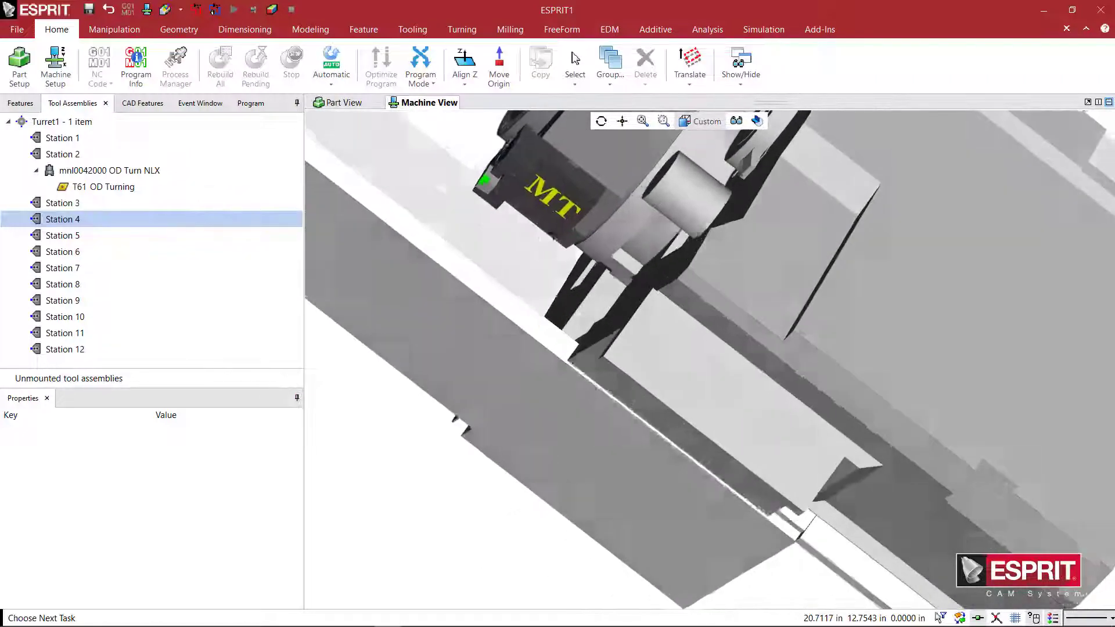
{"action": "scroll", "coordinate": [636, 378], "scroll_direction": "up", "scroll_amount": 2}
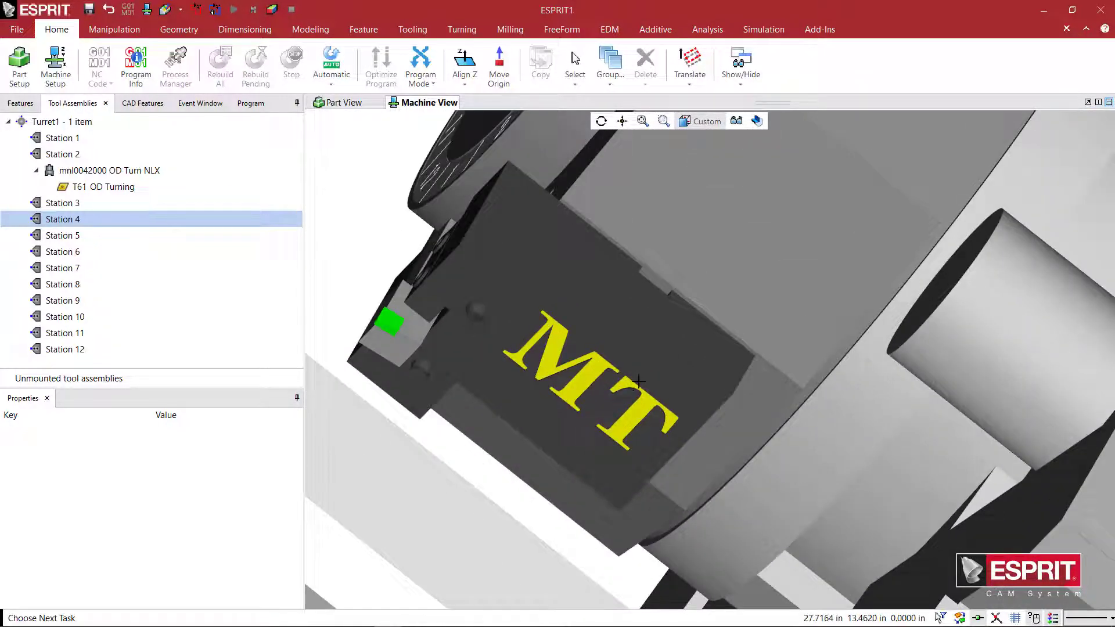